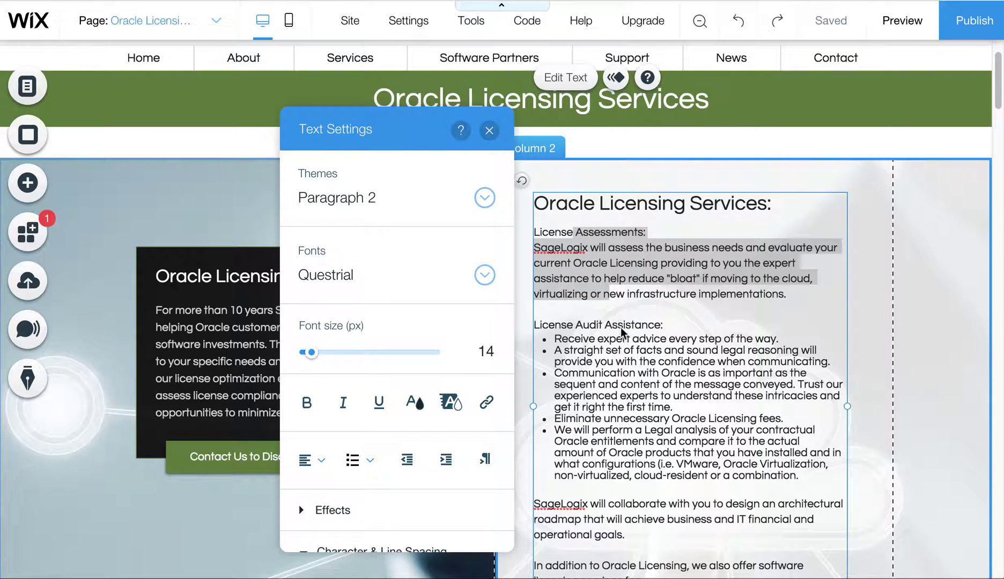
Select the whole 'SageLogix will assess' paragraph under License Assessments in the text box.
{"action": "left_click", "coordinate": [657, 276]}
{"action": "left_click_drag", "start_coordinate": [669, 293], "coordinate": [576, 235]}
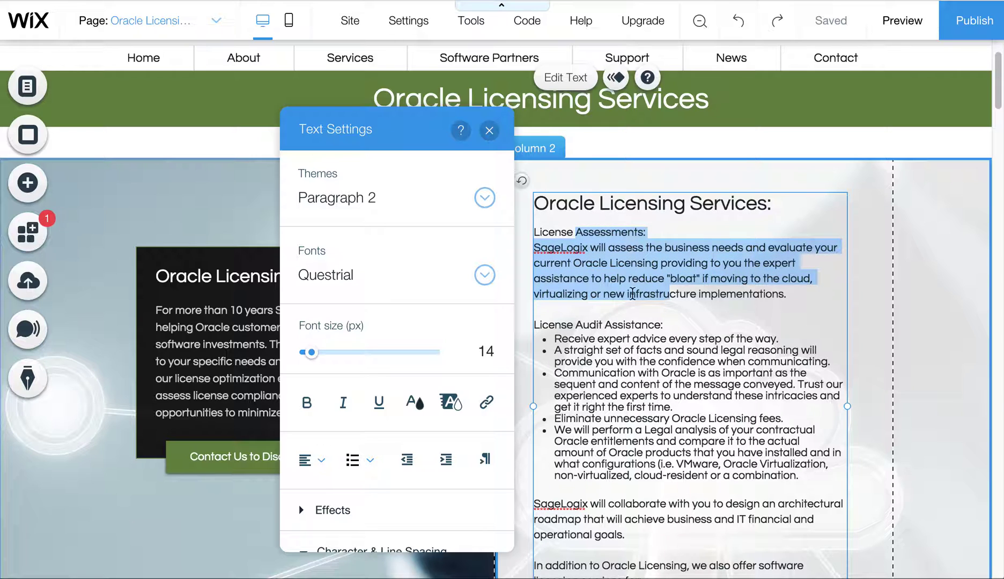
{"action": "left_click_drag", "start_coordinate": [632, 396], "coordinate": [611, 362]}
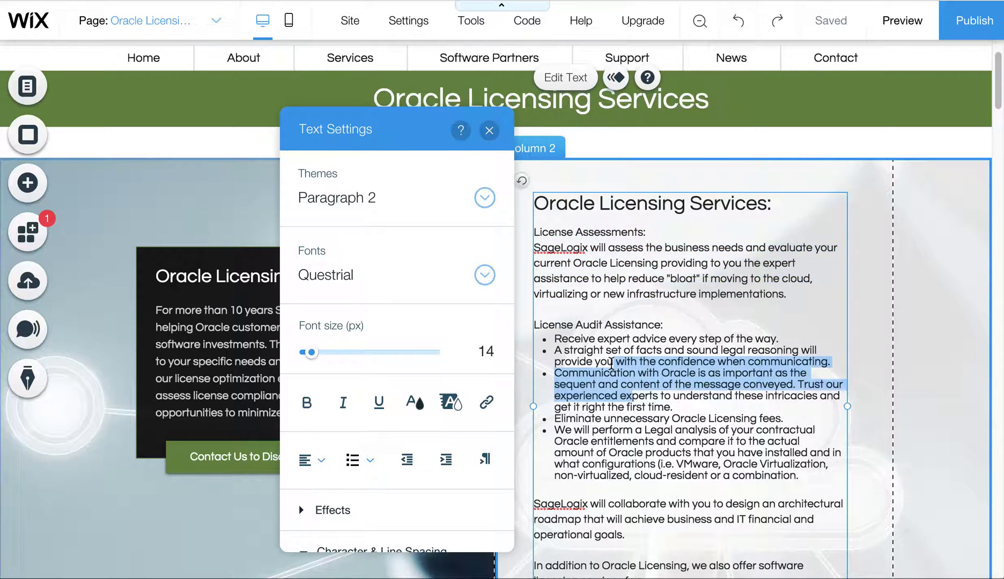
{"action": "left_click", "coordinate": [611, 242]}
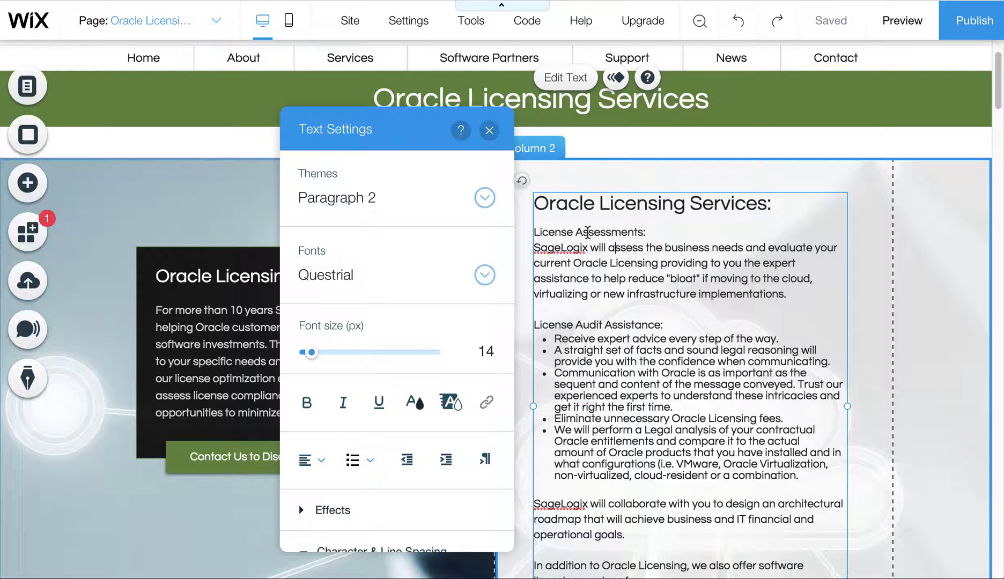
{"action": "left_click_drag", "start_coordinate": [588, 232], "coordinate": [634, 294]}
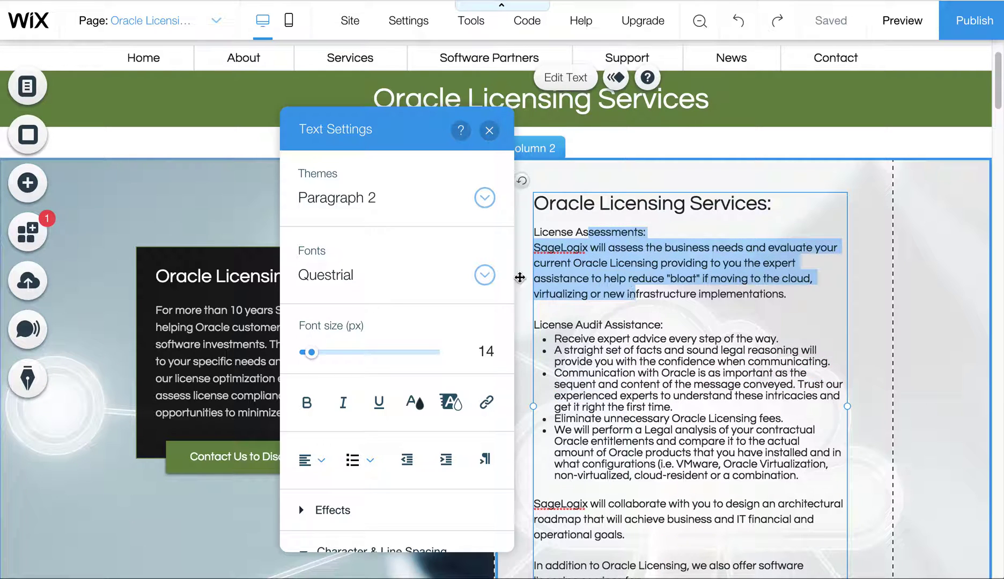
{"action": "left_click", "coordinate": [512, 237]}
{"action": "left_click", "coordinate": [673, 288]}
{"action": "triple_click", "coordinate": [670, 284]}
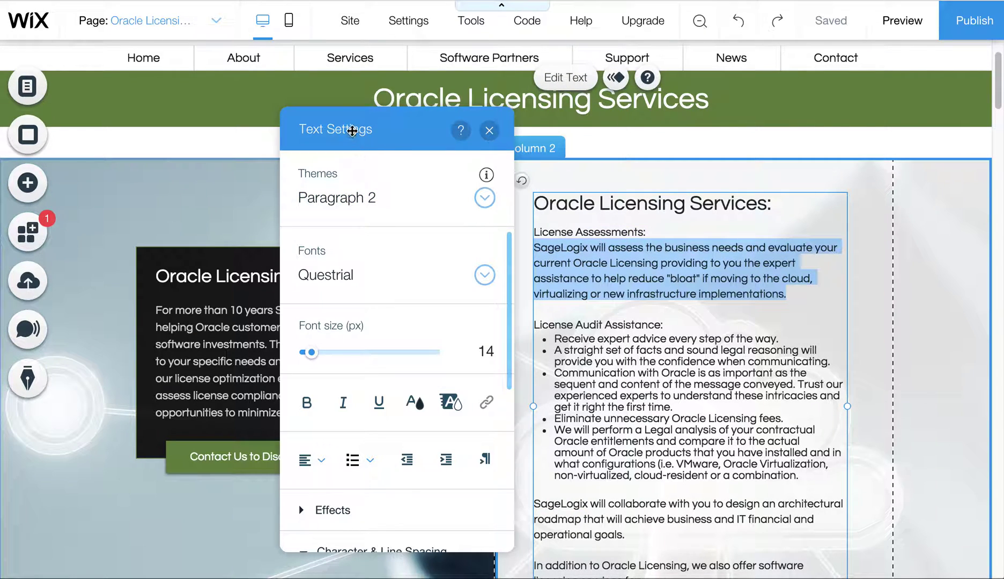
{"action": "mouse_move", "coordinate": [352, 130]}
{"action": "left_mouse_down"}
{"action": "mouse_move", "coordinate": [364, 128]}
{"action": "mouse_move", "coordinate": [350, 126]}
{"action": "left_mouse_up"}
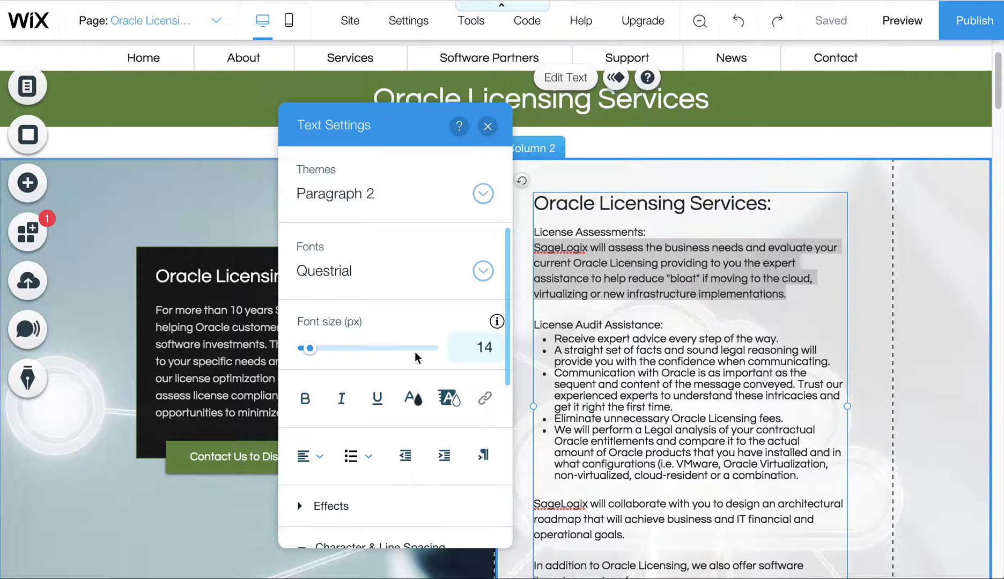
Widen the paragraph's character spacing to 0.05 so it reflows onto five lines.
{"action": "scroll", "coordinate": [416, 358], "scroll_direction": "down", "scroll_amount": 5}
{"action": "scroll", "coordinate": [415, 359], "scroll_direction": "up", "scroll_amount": 5}
{"action": "scroll", "coordinate": [416, 355], "scroll_direction": "down", "scroll_amount": 5}
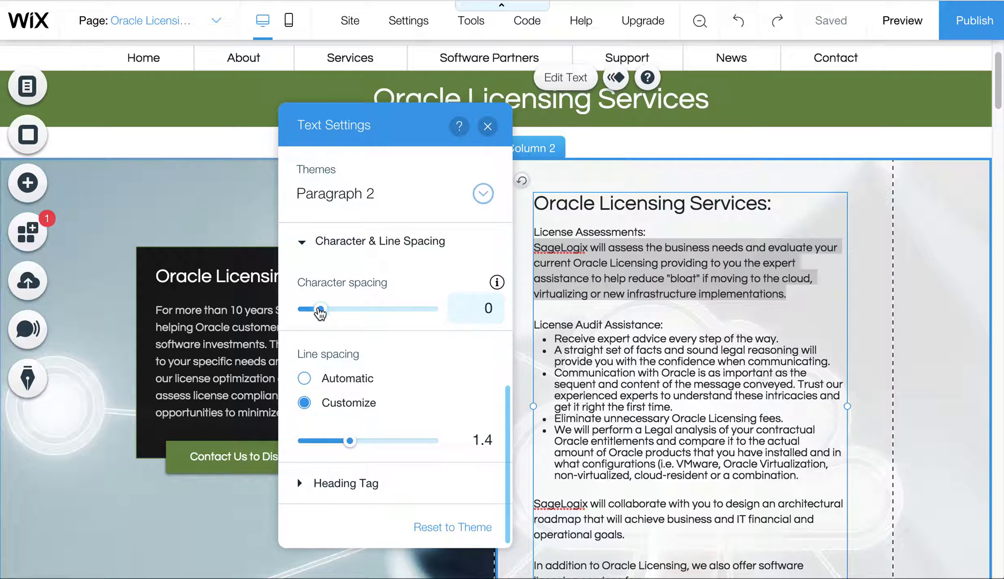
{"action": "left_click_drag", "start_coordinate": [320, 311], "coordinate": [335, 311]}
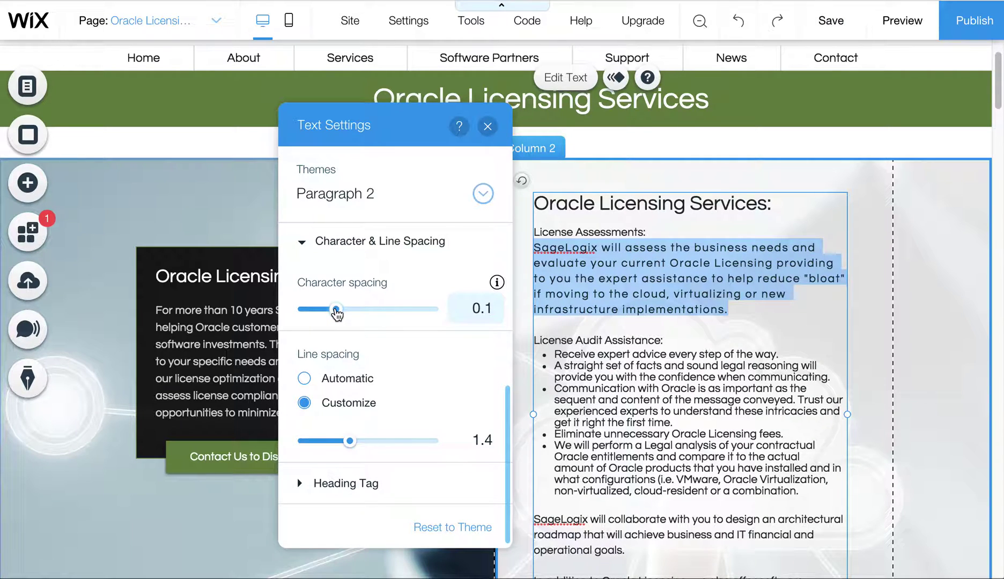
{"action": "scroll", "coordinate": [467, 308], "scroll_direction": "down", "scroll_amount": 1}
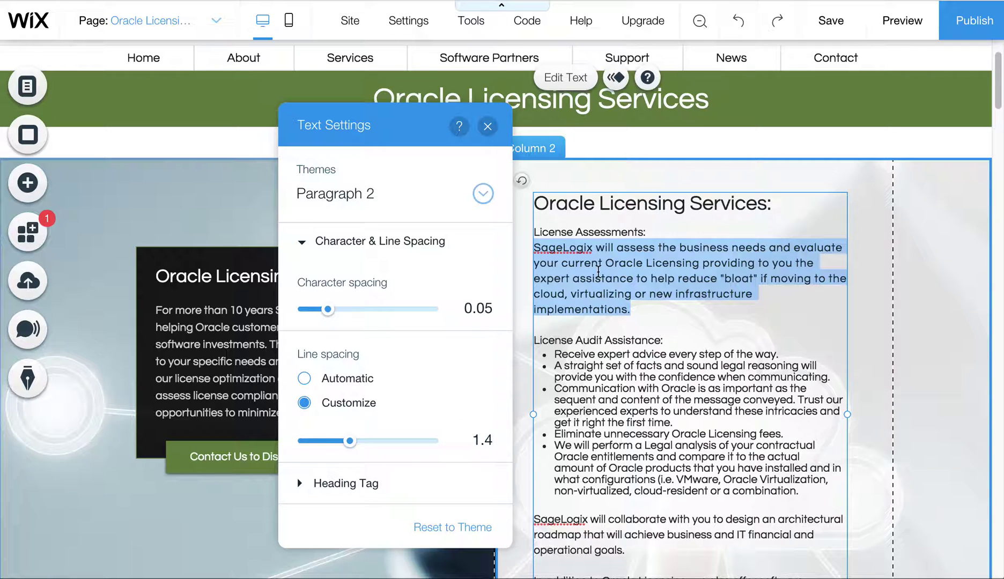
{"action": "left_click", "coordinate": [620, 397]}
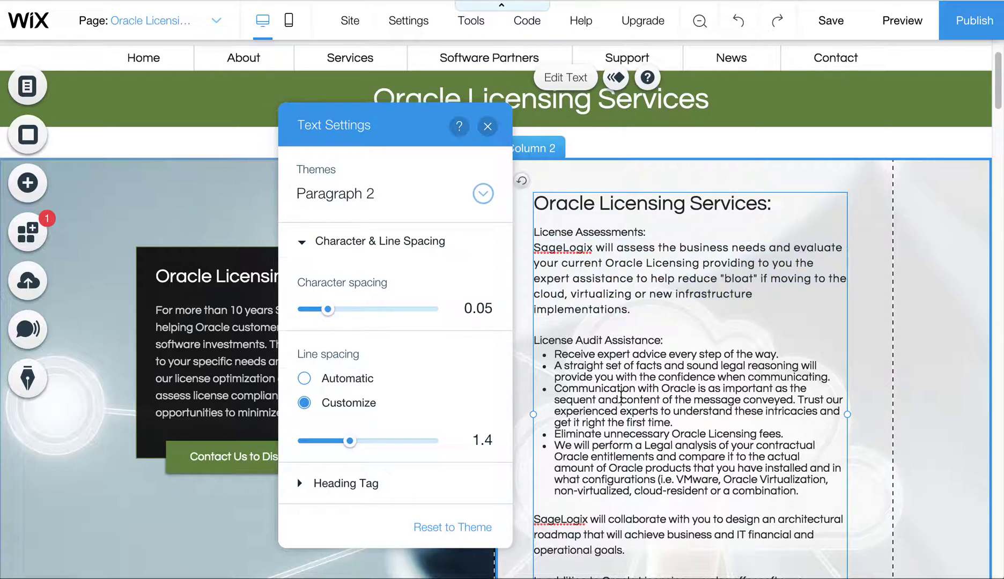
Select the five License Audit Assistance bullets and try custom line spacing values, including 1.5.
{"action": "left_click_drag", "start_coordinate": [798, 490], "coordinate": [534, 340]}
{"action": "left_click", "coordinate": [304, 440]}
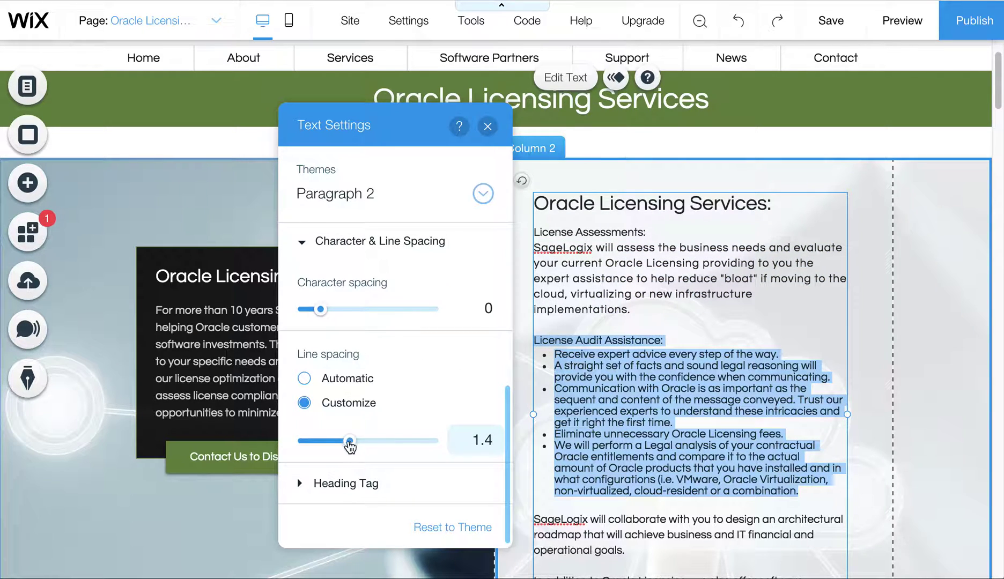
{"action": "left_click_drag", "start_coordinate": [349, 446], "coordinate": [350, 446]}
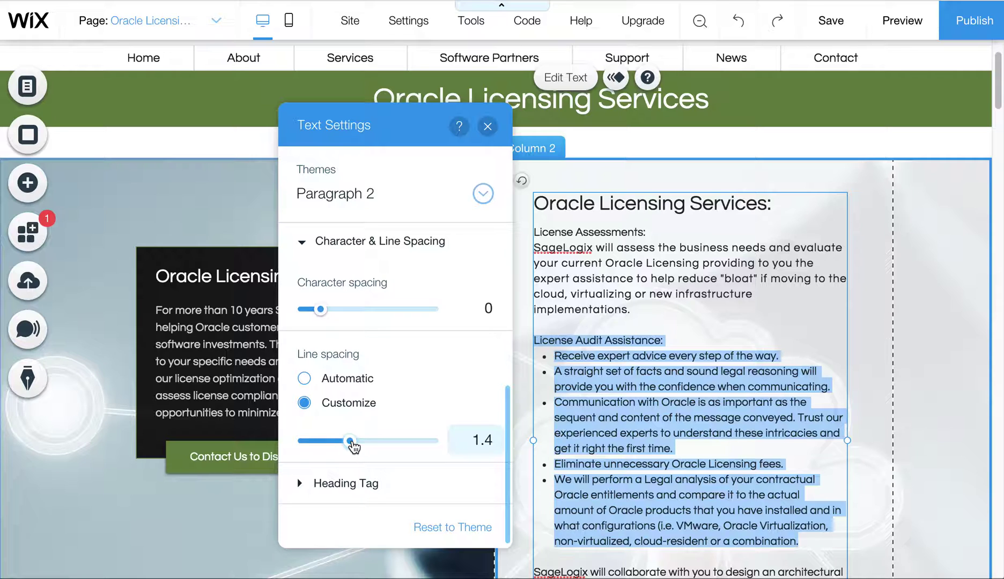
{"action": "mouse_move", "coordinate": [352, 446]}
{"action": "left_mouse_down"}
{"action": "mouse_move", "coordinate": [338, 443]}
{"action": "mouse_move", "coordinate": [351, 446]}
{"action": "left_mouse_up"}
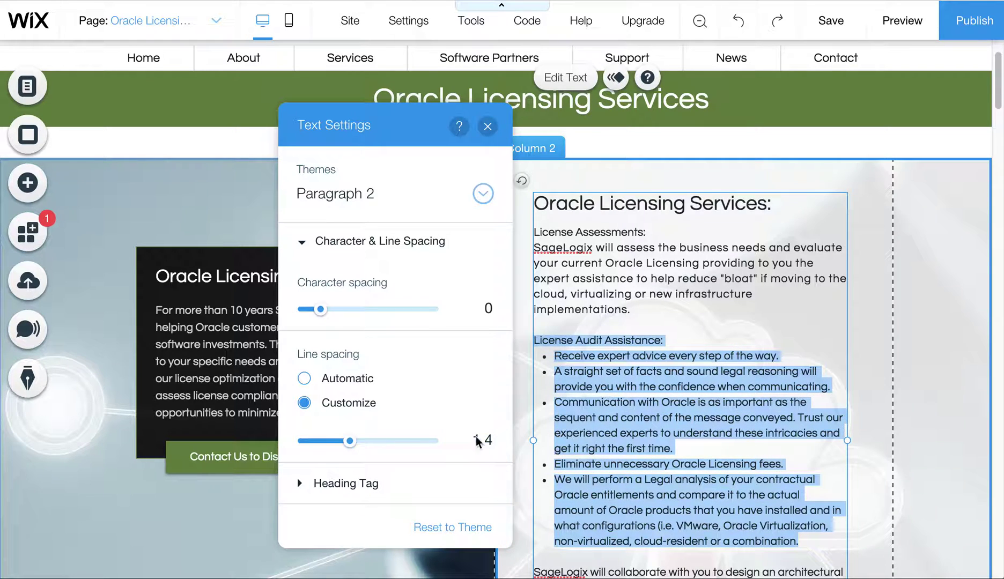
{"action": "left_click_drag", "start_coordinate": [350, 442], "coordinate": [352, 442]}
Enter 1.4 as the bullet list's custom line spacing value.
{"action": "left_click", "coordinate": [457, 442]}
{"action": "key", "text": "BackSpace"}
{"action": "type", "text": "5"}
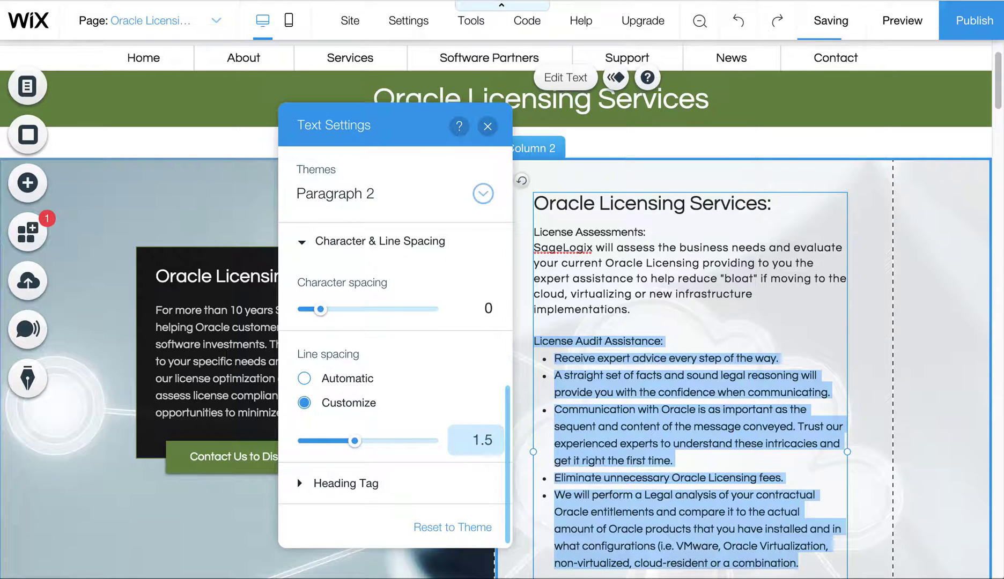
{"action": "key", "text": "BackSpace"}
{"action": "key", "text": "BackSpace"}
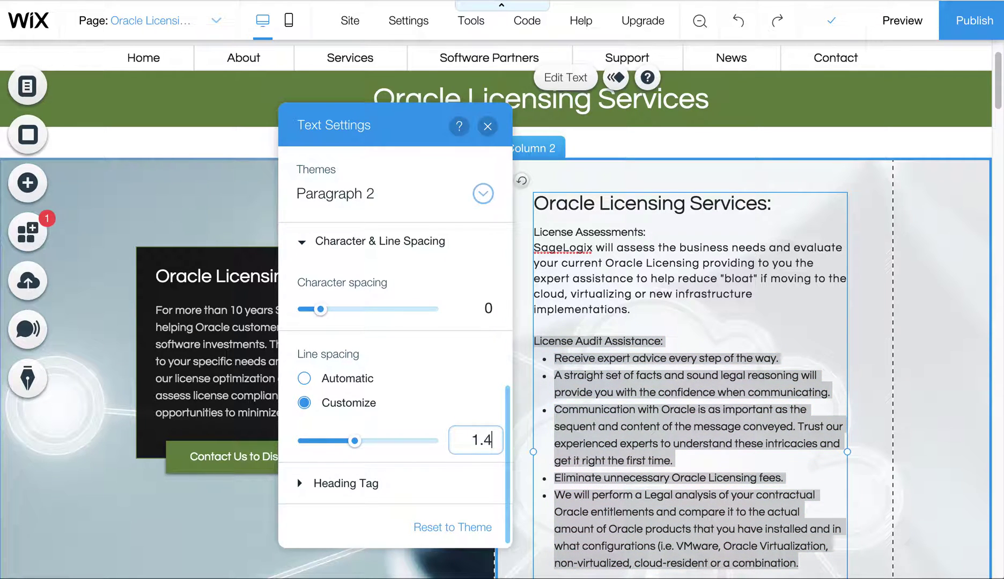
{"action": "type", "text": ".4"}
{"action": "key", "text": "Return"}
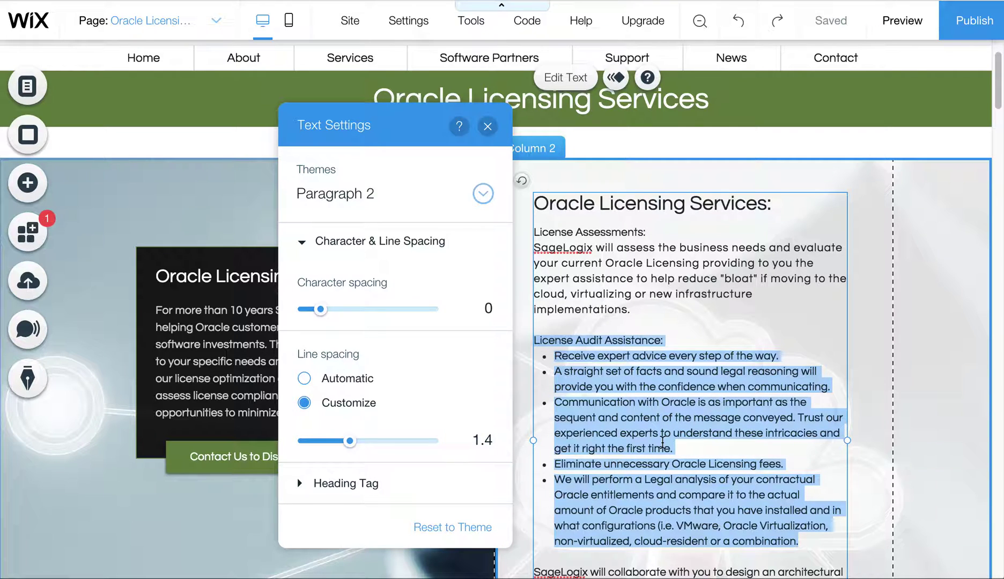
{"action": "left_click", "coordinate": [656, 444]}
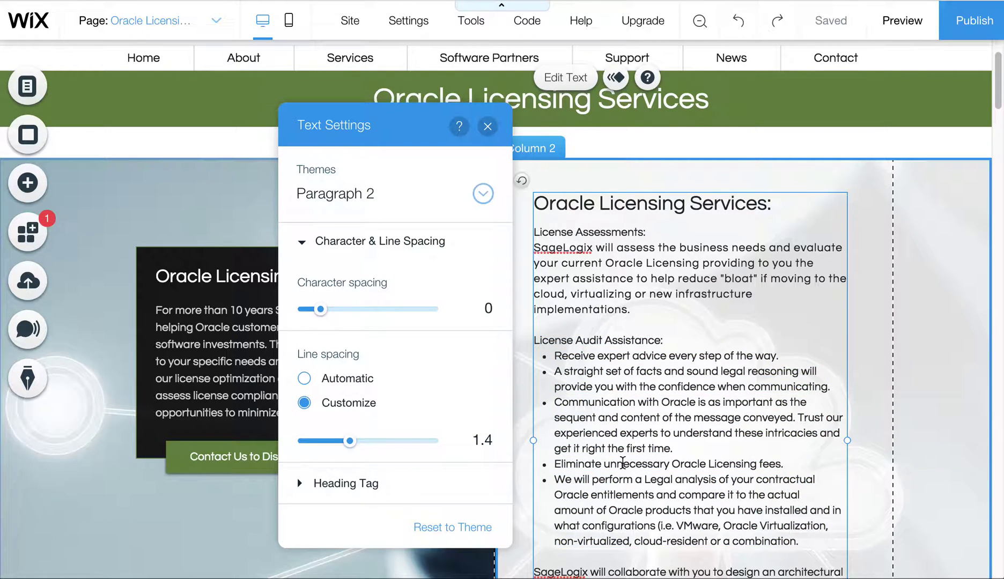
Apply 1.4 line spacing from AWS Licensing up through the text, then check both subheadings.
{"action": "scroll", "coordinate": [636, 488], "scroll_direction": "down", "scroll_amount": 3}
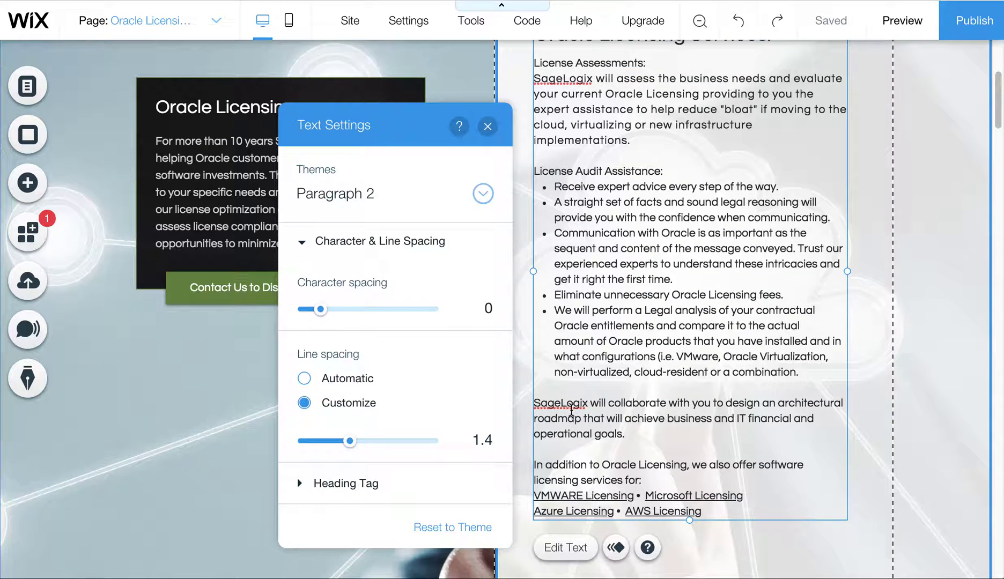
{"action": "left_click_drag", "start_coordinate": [568, 406], "coordinate": [610, 437]}
{"action": "left_click", "coordinate": [561, 403]}
{"action": "left_click_drag", "start_coordinate": [738, 514], "coordinate": [532, 322]}
{"action": "left_click_drag", "start_coordinate": [349, 440], "coordinate": [349, 443]}
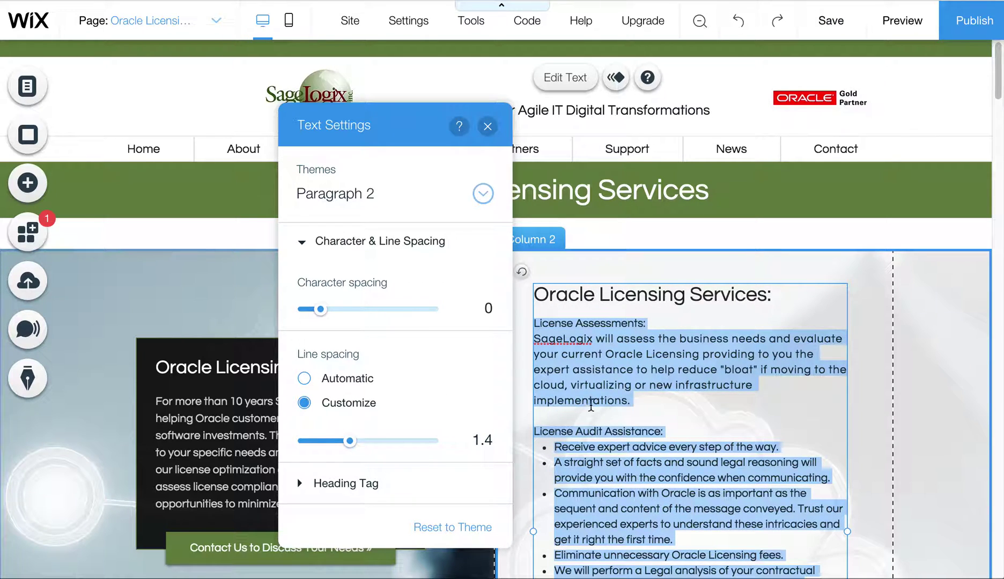
{"action": "left_click", "coordinate": [625, 429]}
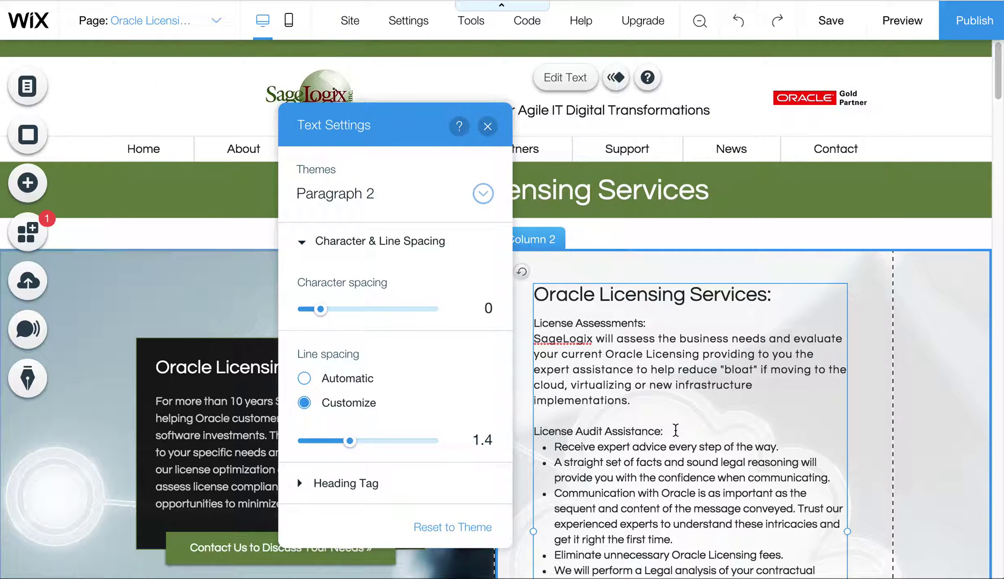
{"action": "left_click_drag", "start_coordinate": [675, 430], "coordinate": [535, 432]}
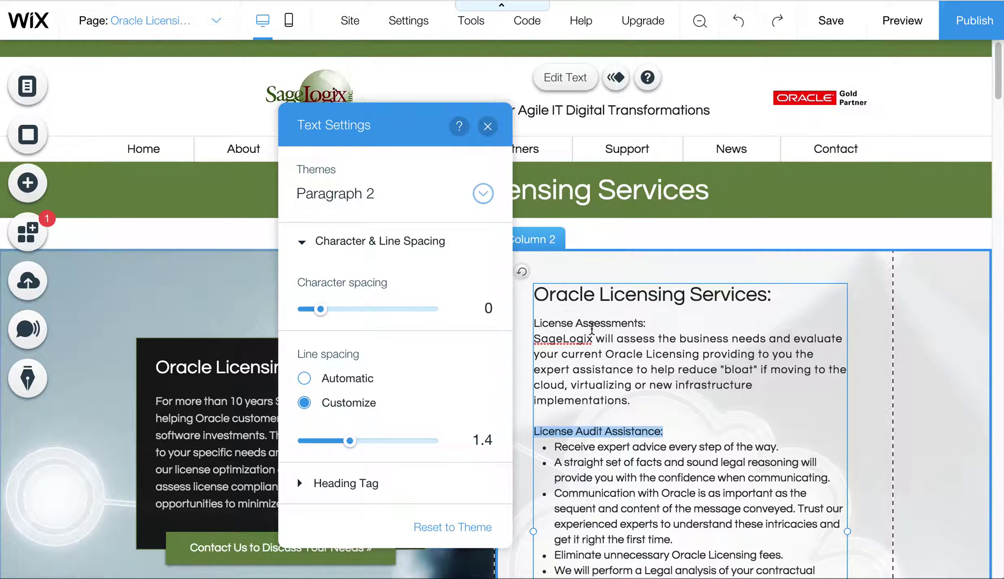
{"action": "left_click_drag", "start_coordinate": [648, 323], "coordinate": [534, 321]}
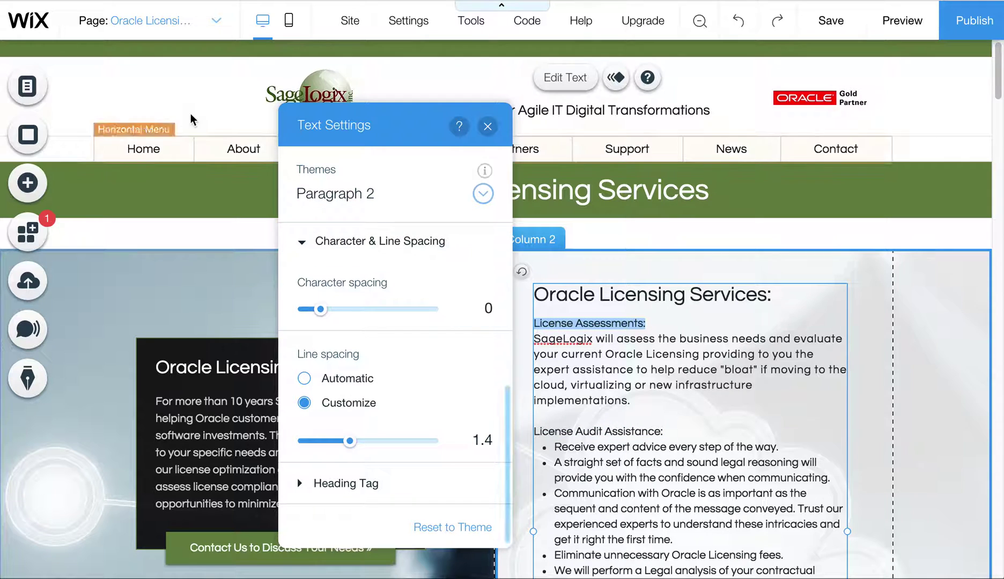
Go to the Application Services page and select its Application Development subheading.
{"action": "left_click", "coordinate": [150, 21]}
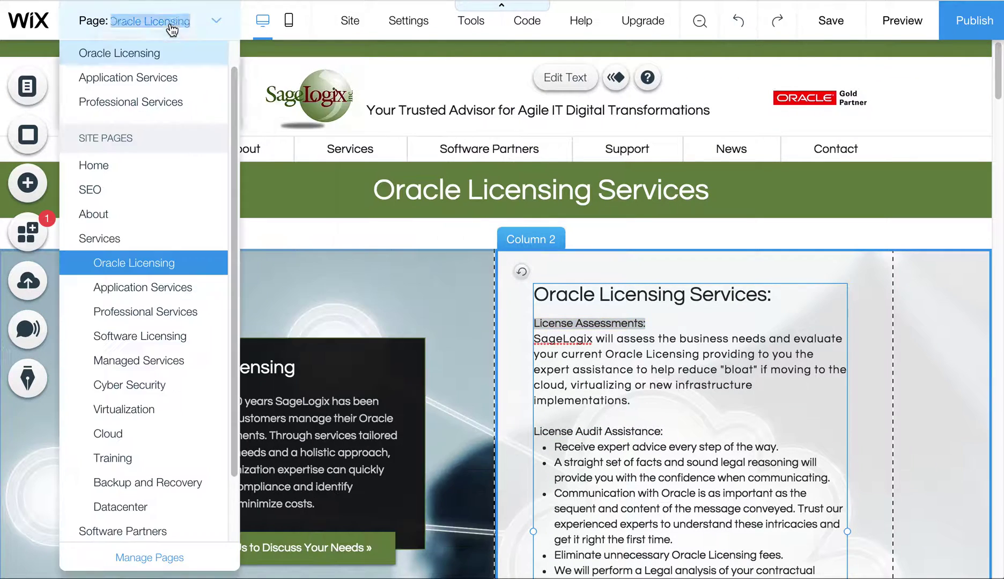
{"action": "left_click", "coordinate": [142, 287]}
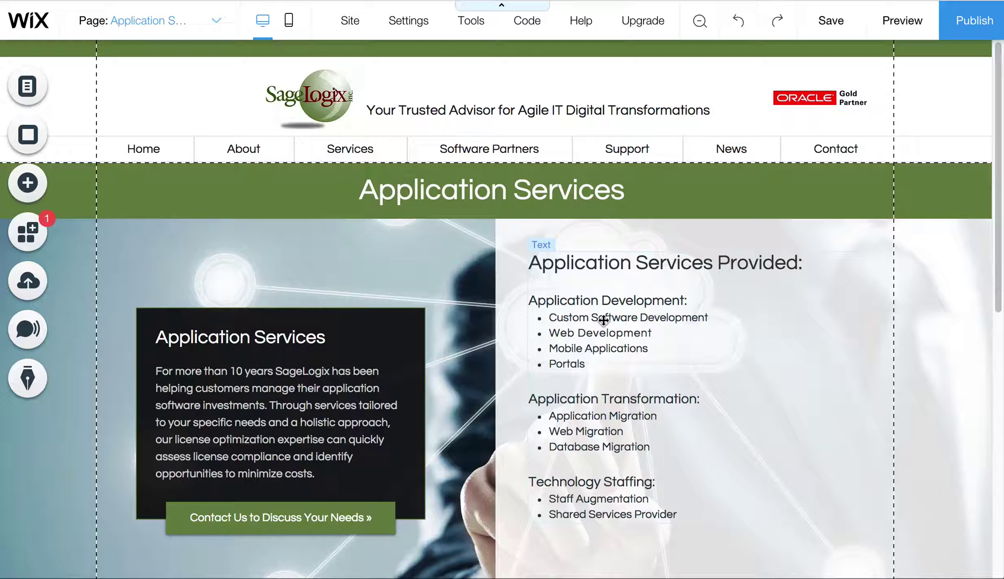
{"action": "left_click", "coordinate": [602, 320]}
{"action": "double_click", "coordinate": [600, 319]}
{"action": "left_click_drag", "start_coordinate": [688, 299], "coordinate": [530, 299]}
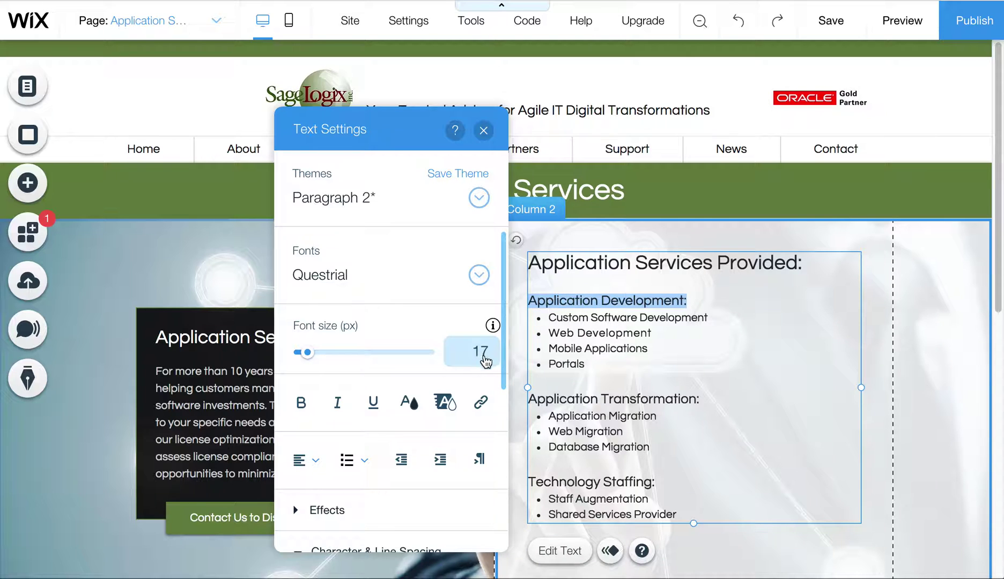
Inspect the subheading's font size and character and line spacing settings.
{"action": "scroll", "coordinate": [413, 440], "scroll_direction": "down", "scroll_amount": 2}
{"action": "left_click", "coordinate": [413, 436]}
{"action": "scroll", "coordinate": [415, 444], "scroll_direction": "down", "scroll_amount": 1}
{"action": "scroll", "coordinate": [415, 452], "scroll_direction": "down", "scroll_amount": 2}
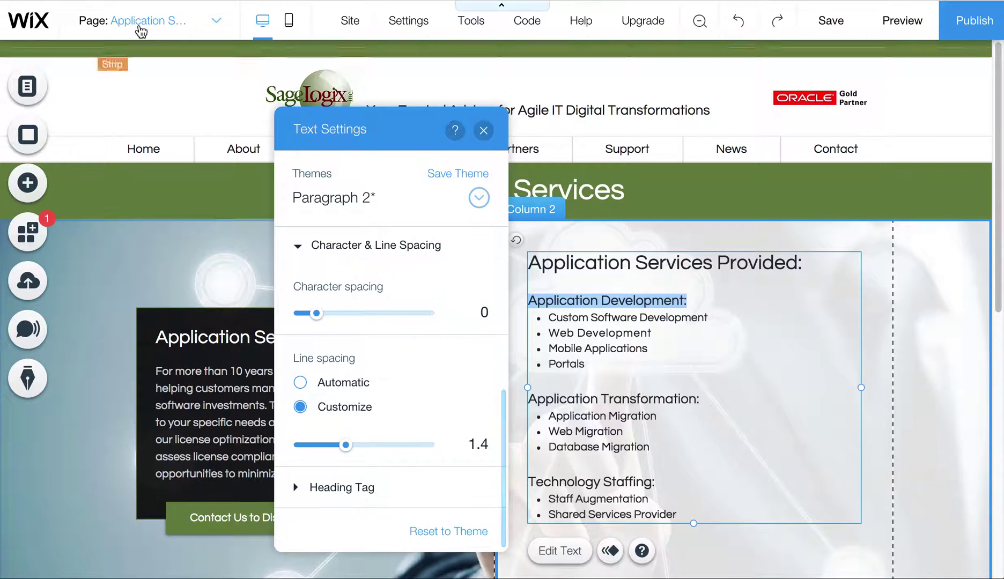
{"action": "left_click", "coordinate": [166, 32]}
On the Oracle Licensing Services page, set the 'License Assessments:' subheading to 17px.
{"action": "left_click", "coordinate": [139, 262]}
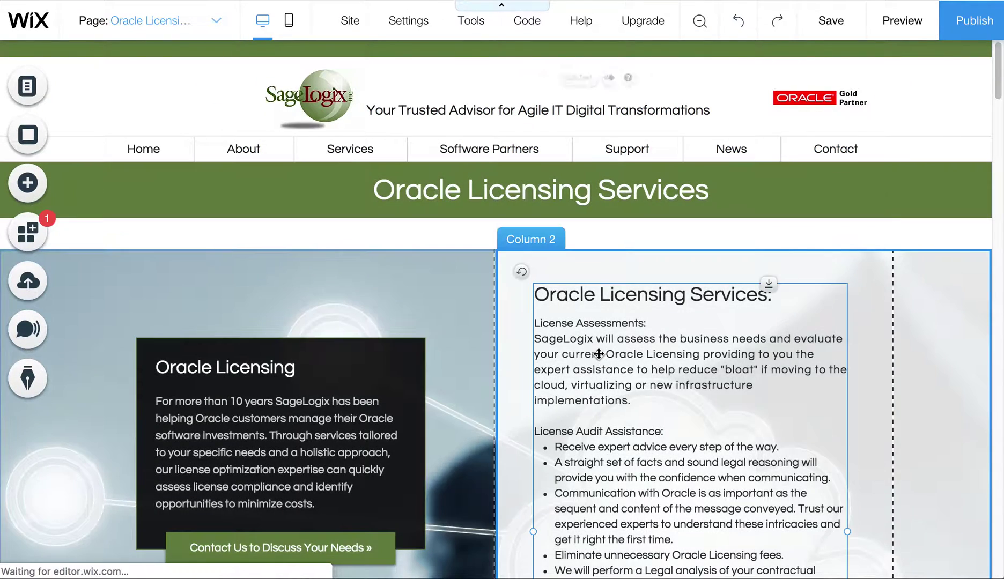
{"action": "double_click", "coordinate": [611, 323]}
{"action": "left_click_drag", "start_coordinate": [652, 322], "coordinate": [523, 323]}
{"action": "type", "text": "17"}
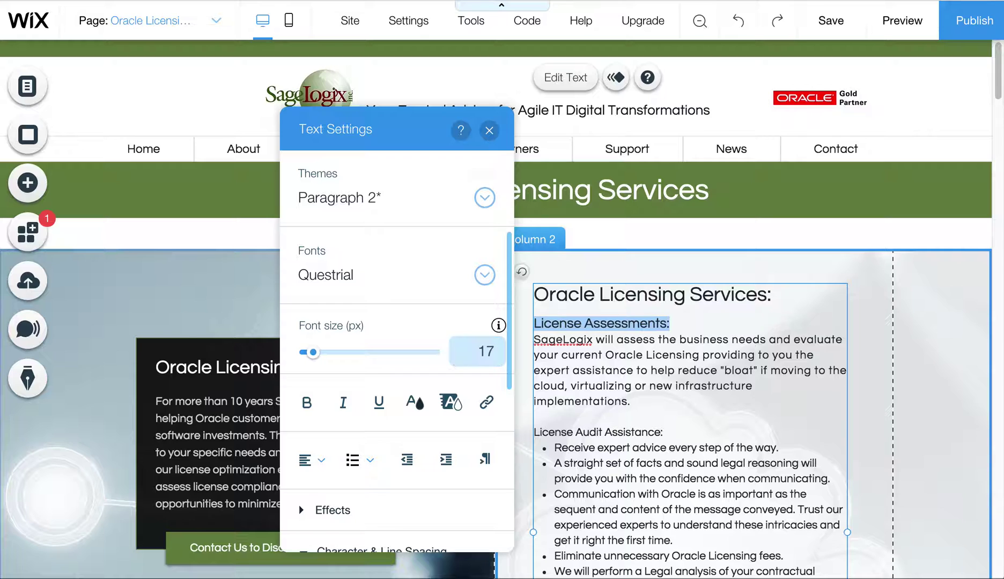
{"action": "scroll", "coordinate": [437, 456], "scroll_direction": "down", "scroll_amount": 5}
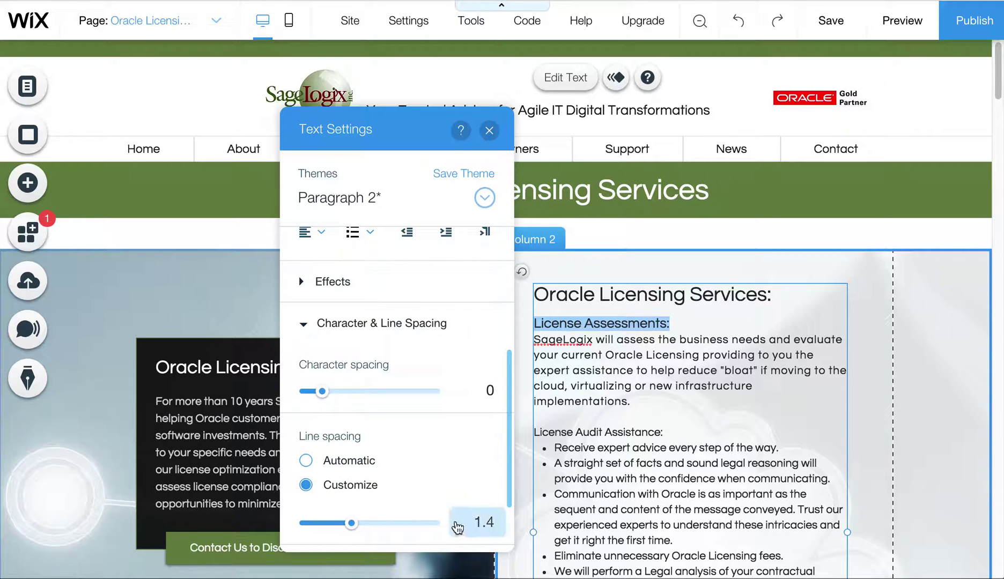
Set the 'License Audit Assistance:' subheading to 17px and close the text settings.
{"action": "double_click", "coordinate": [625, 432]}
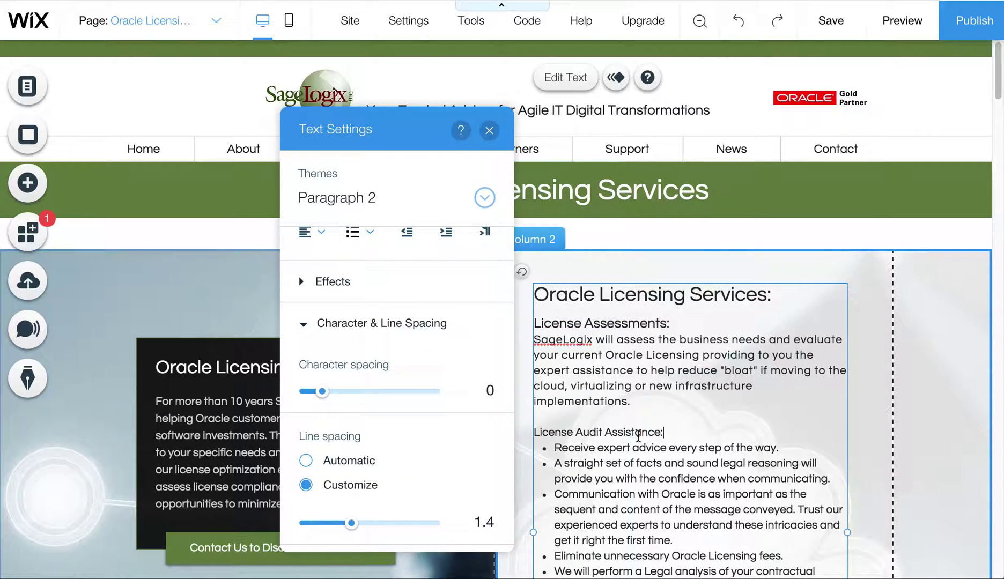
{"action": "left_click_drag", "start_coordinate": [626, 432], "coordinate": [522, 432]}
{"action": "scroll", "coordinate": [466, 370], "scroll_direction": "up", "scroll_amount": 4}
{"action": "left_click", "coordinate": [483, 358]}
{"action": "type", "text": "17"}
{"action": "key", "text": "Return"}
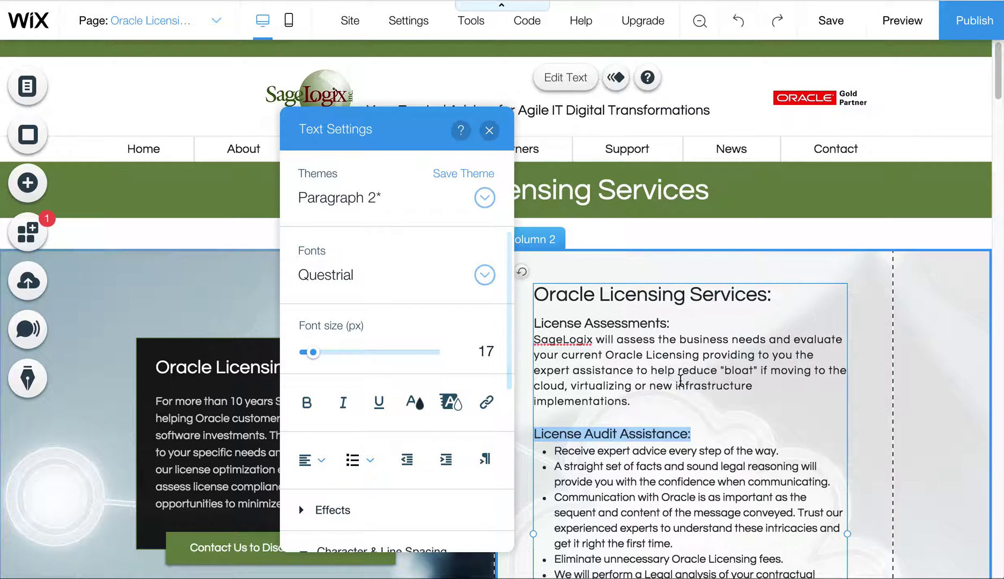
{"action": "left_click", "coordinate": [691, 390]}
{"action": "scroll", "coordinate": [690, 390], "scroll_direction": "down", "scroll_amount": 5}
{"action": "scroll", "coordinate": [690, 390], "scroll_direction": "up", "scroll_amount": 1}
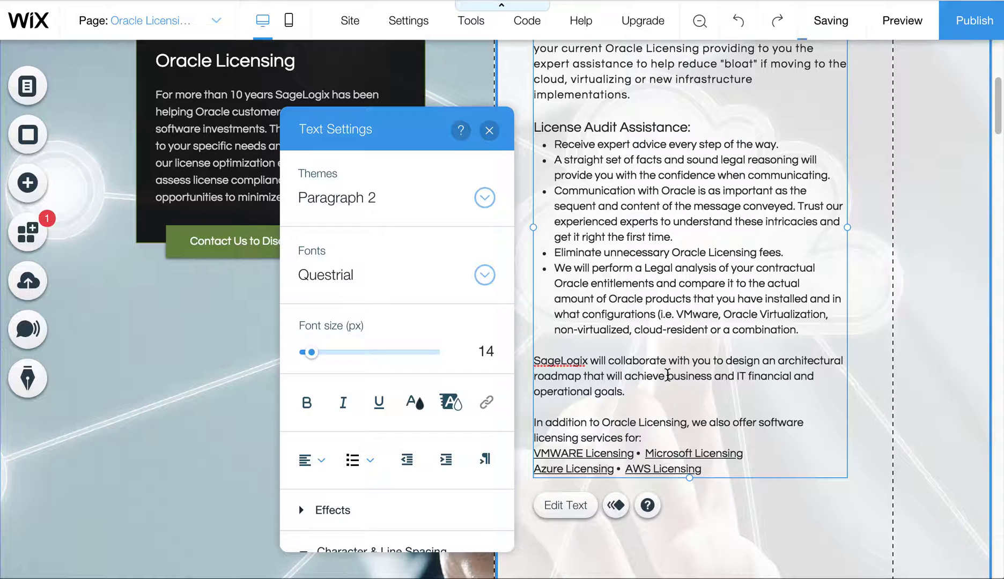
{"action": "left_click", "coordinate": [903, 284]}
{"action": "scroll", "coordinate": [822, 396], "scroll_direction": "up", "scroll_amount": 4}
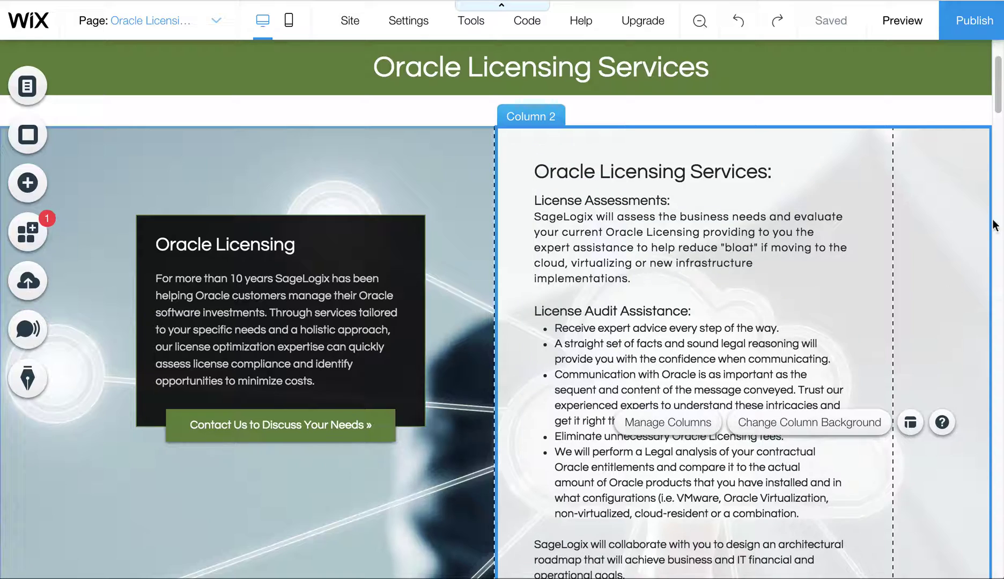
Move the Oracle on Linux and Virtualization Strategies text box from Column 2 into the Oracle Gold Partner section.
{"action": "left_click_drag", "start_coordinate": [992, 83], "coordinate": [973, 191]}
{"action": "scroll", "coordinate": [973, 185], "scroll_direction": "up", "scroll_amount": 3}
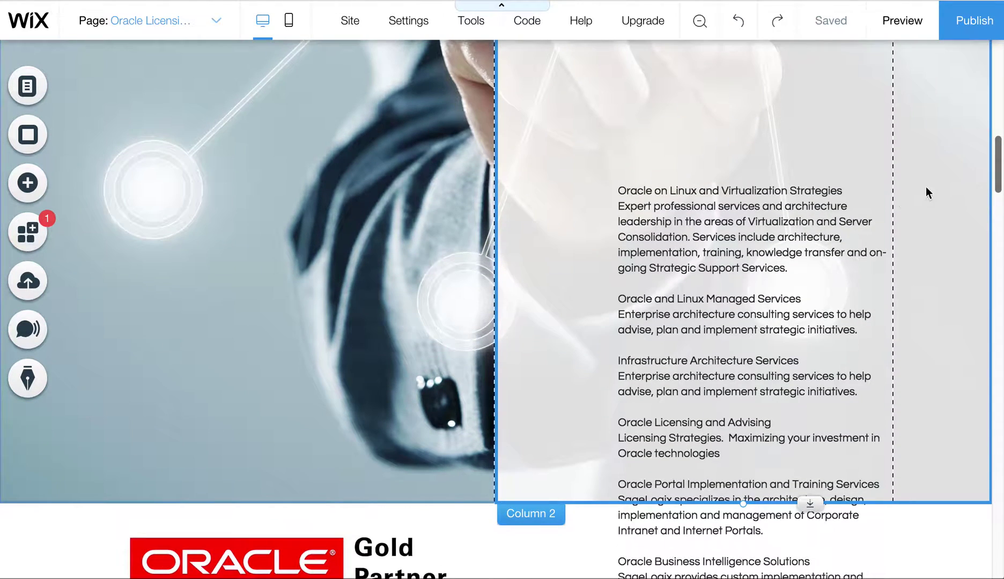
{"action": "left_click", "coordinate": [753, 226]}
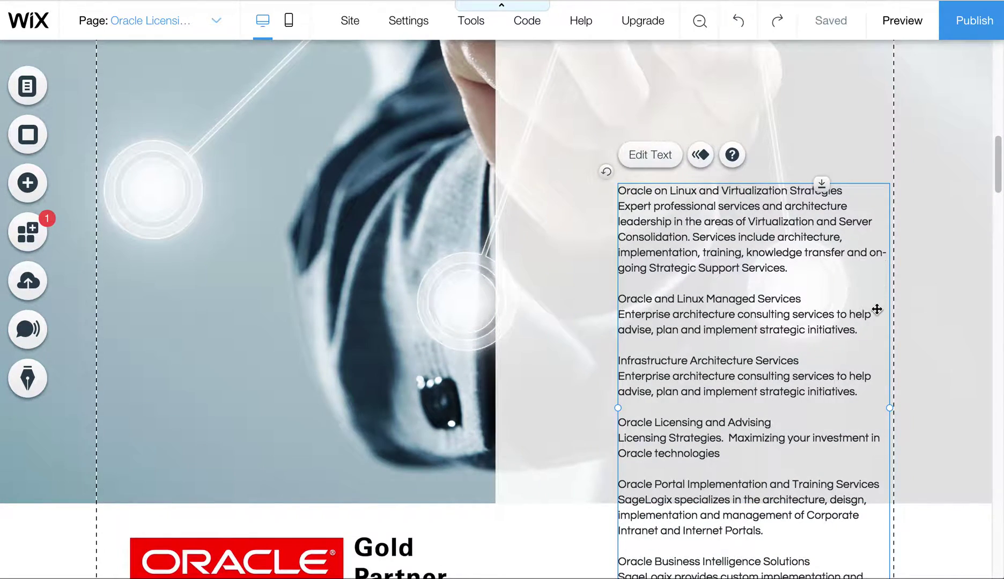
{"action": "scroll", "coordinate": [875, 309], "scroll_direction": "up", "scroll_amount": 2}
{"action": "left_click_drag", "start_coordinate": [738, 377], "coordinate": [653, 182]}
{"action": "scroll", "coordinate": [729, 356], "scroll_direction": "down", "scroll_amount": 6}
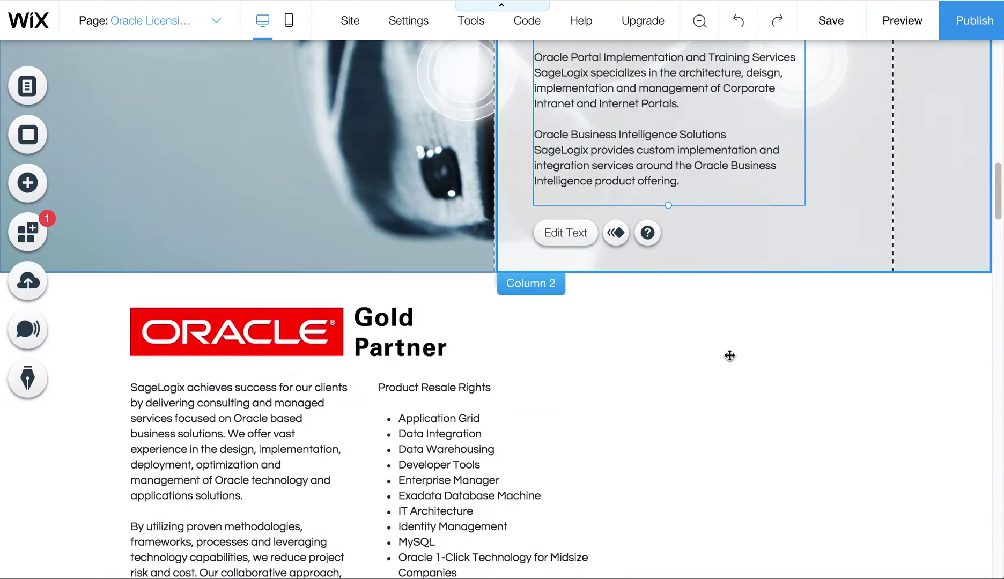
{"action": "scroll", "coordinate": [728, 354], "scroll_direction": "down", "scroll_amount": 2}
{"action": "scroll", "coordinate": [718, 337], "scroll_direction": "up", "scroll_amount": 3}
{"action": "left_click_drag", "start_coordinate": [598, 98], "coordinate": [645, 419]}
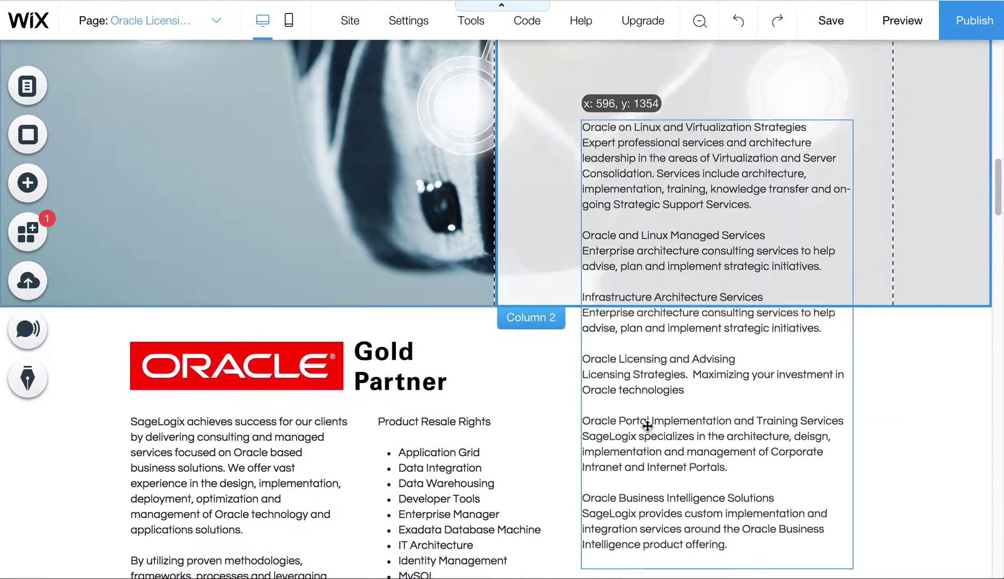
{"action": "left_click_drag", "start_coordinate": [622, 141], "coordinate": [657, 431]}
{"action": "left_click", "coordinate": [574, 284]}
Pull the strip's bottom edge up so it ends just under the licensing links.
{"action": "scroll", "coordinate": [615, 364], "scroll_direction": "up", "scroll_amount": 5}
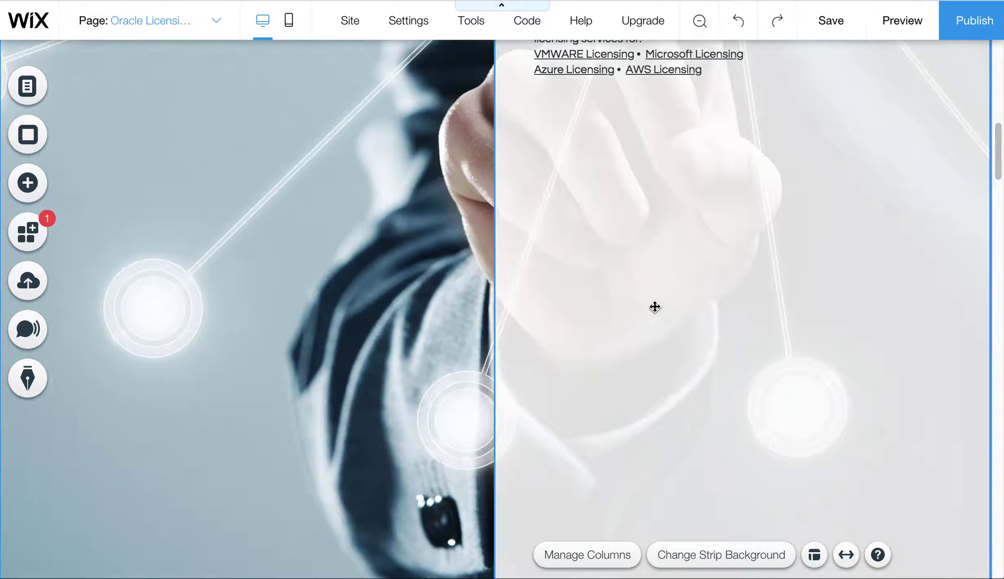
{"action": "scroll", "coordinate": [610, 413], "scroll_direction": "down", "scroll_amount": 3}
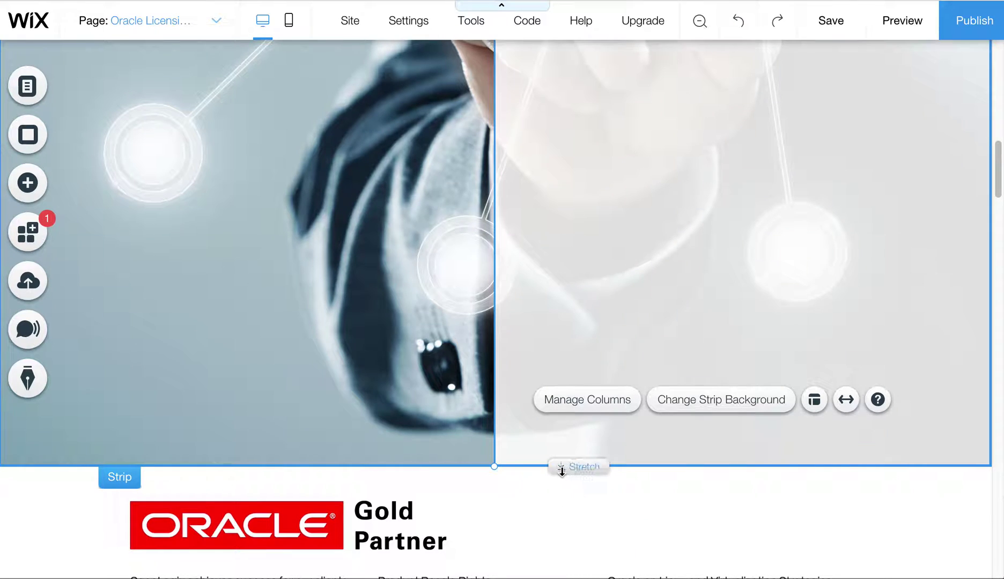
{"action": "left_click_drag", "start_coordinate": [561, 468], "coordinate": [571, 130]}
{"action": "scroll", "coordinate": [590, 191], "scroll_direction": "up", "scroll_amount": 3}
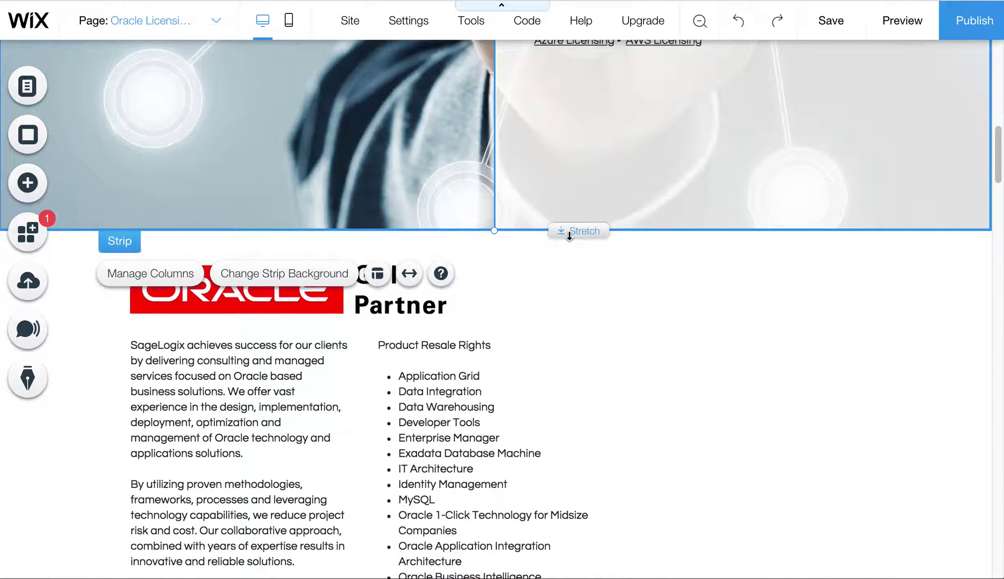
{"action": "scroll", "coordinate": [595, 295], "scroll_direction": "up", "scroll_amount": 1}
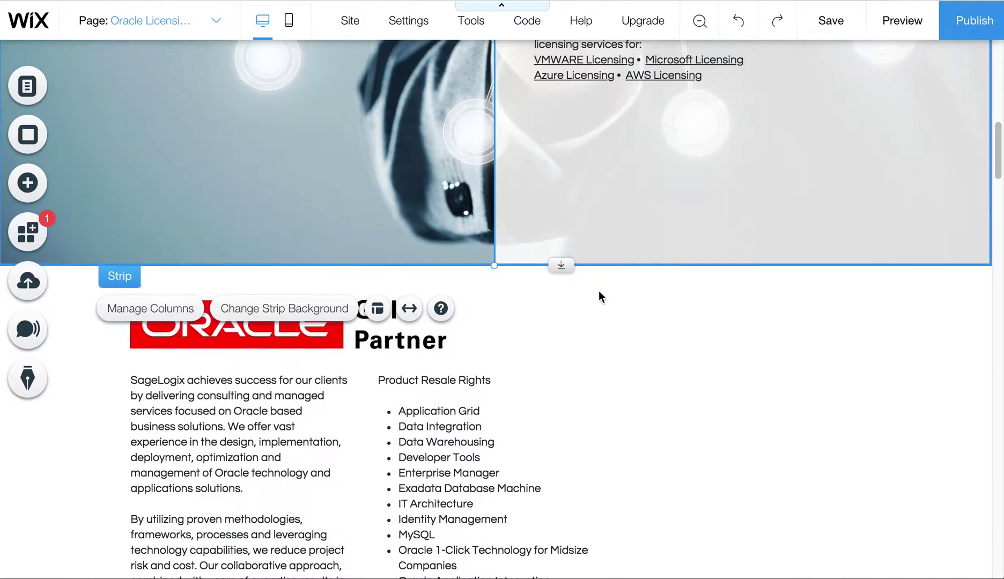
{"action": "left_click_drag", "start_coordinate": [561, 262], "coordinate": [560, 167]}
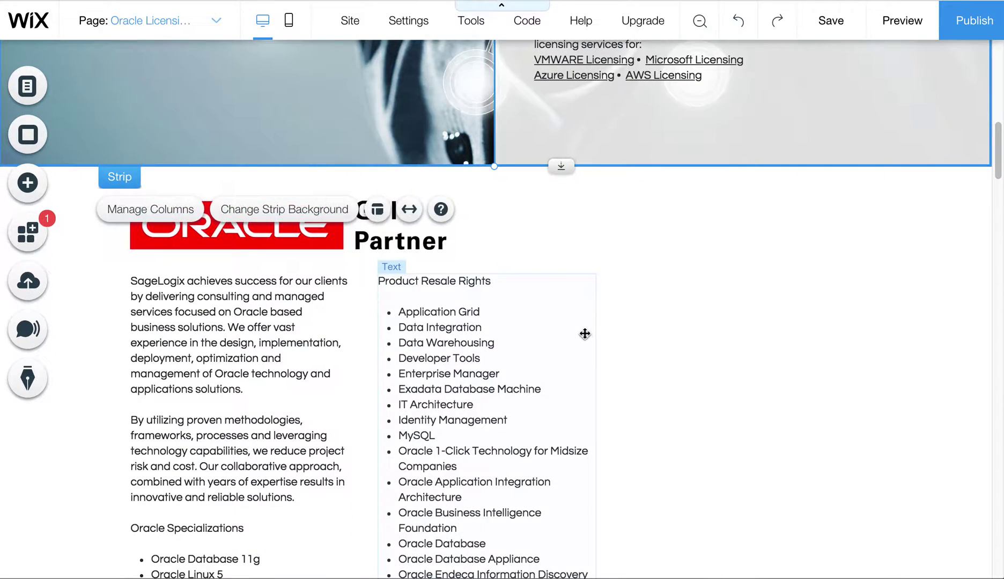
{"action": "scroll", "coordinate": [582, 322], "scroll_direction": "up", "scroll_amount": 1}
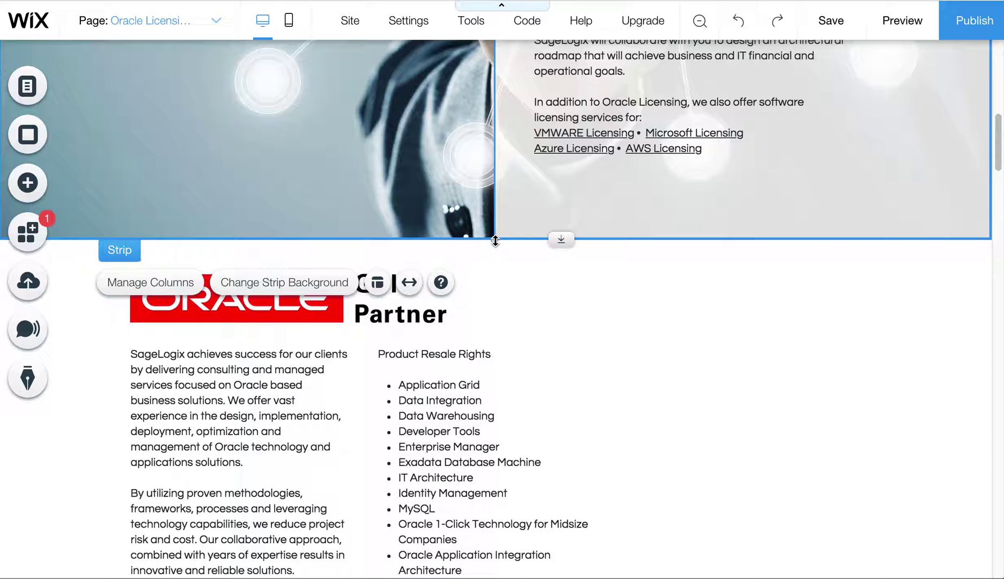
{"action": "mouse_move", "coordinate": [495, 240]}
{"action": "left_mouse_down"}
{"action": "mouse_move", "coordinate": [488, 341]}
{"action": "mouse_move", "coordinate": [494, 252]}
{"action": "left_mouse_up"}
{"action": "mouse_move", "coordinate": [567, 249]}
{"action": "left_mouse_down"}
{"action": "mouse_move", "coordinate": [567, 320]}
{"action": "mouse_move", "coordinate": [563, 246]}
{"action": "left_mouse_up"}
Place the services text beside Product Resale Rights as a third column and select all three text boxes.
{"action": "scroll", "coordinate": [587, 350], "scroll_direction": "down", "scroll_amount": 9}
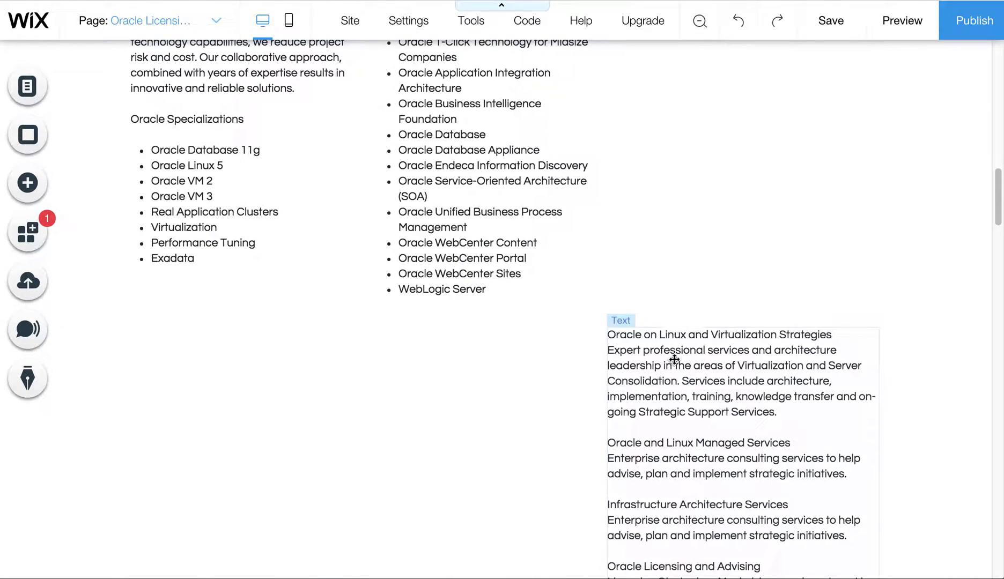
{"action": "left_click_drag", "start_coordinate": [681, 363], "coordinate": [687, 173]}
{"action": "scroll", "coordinate": [698, 310], "scroll_direction": "up", "scroll_amount": 7}
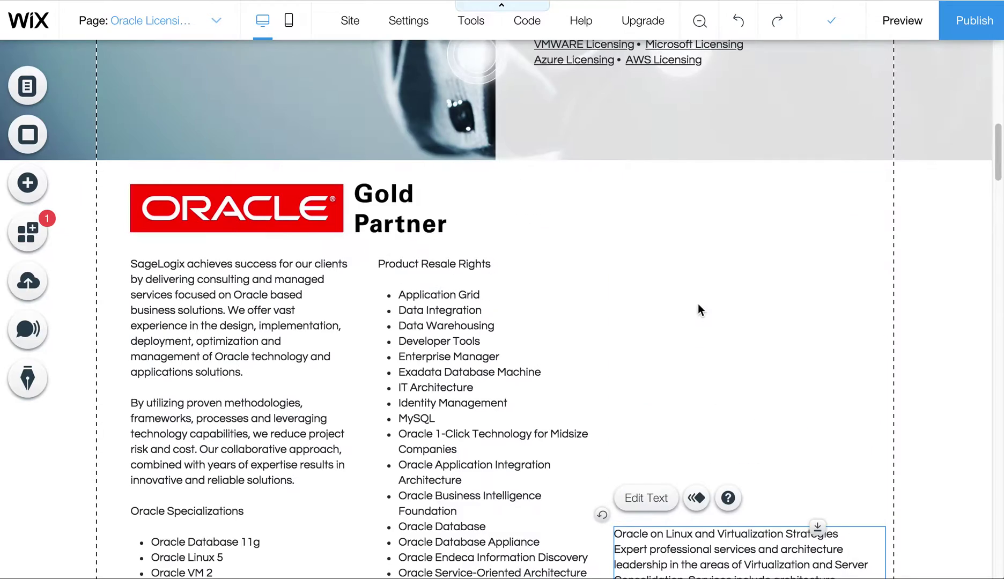
{"action": "left_click_drag", "start_coordinate": [701, 547], "coordinate": [696, 279]}
{"action": "left_click", "coordinate": [456, 308], "text": "shift"}
{"action": "left_click", "coordinate": [307, 306], "text": "shift"}
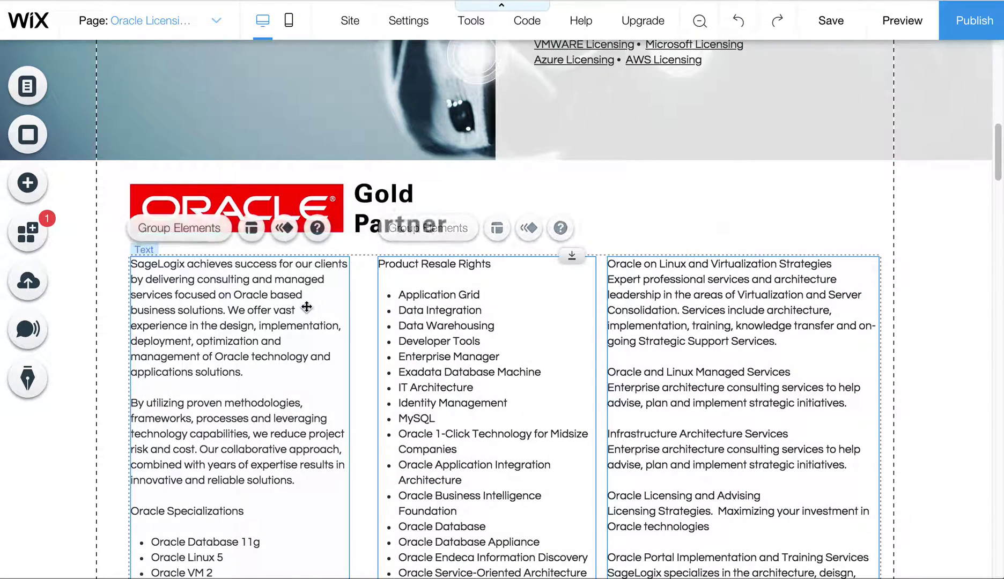
{"action": "mouse_move", "coordinate": [474, 29]}
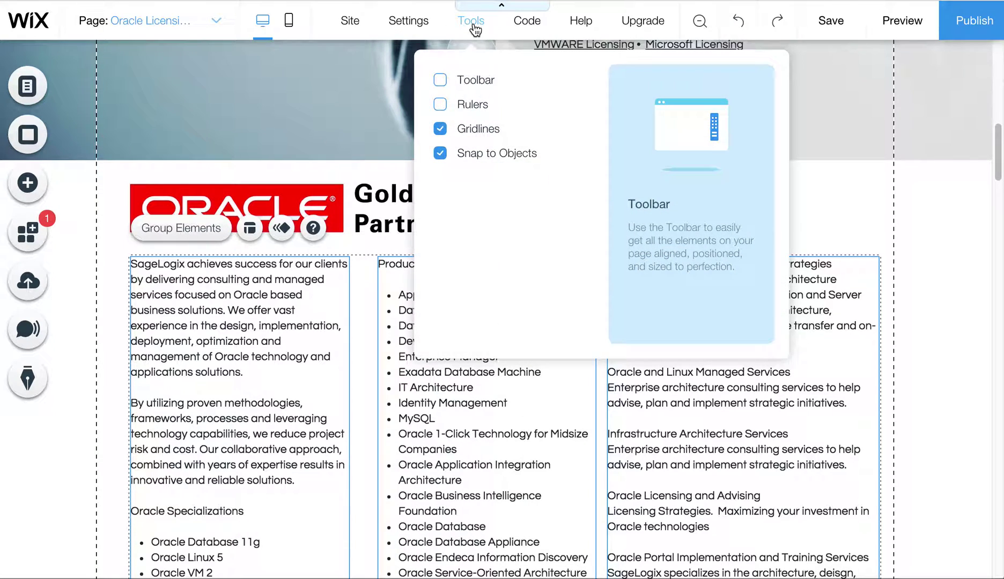
Show the floating layout toolbar and align the three selected columns to the top.
{"action": "left_click", "coordinate": [460, 86]}
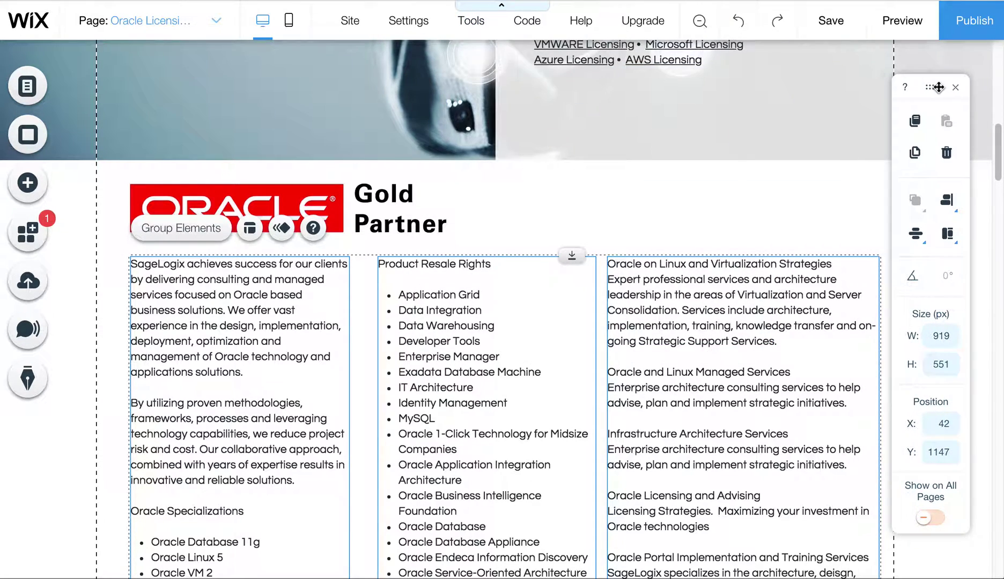
{"action": "left_click_drag", "start_coordinate": [936, 87], "coordinate": [923, 88]}
{"action": "left_click", "coordinate": [931, 215]}
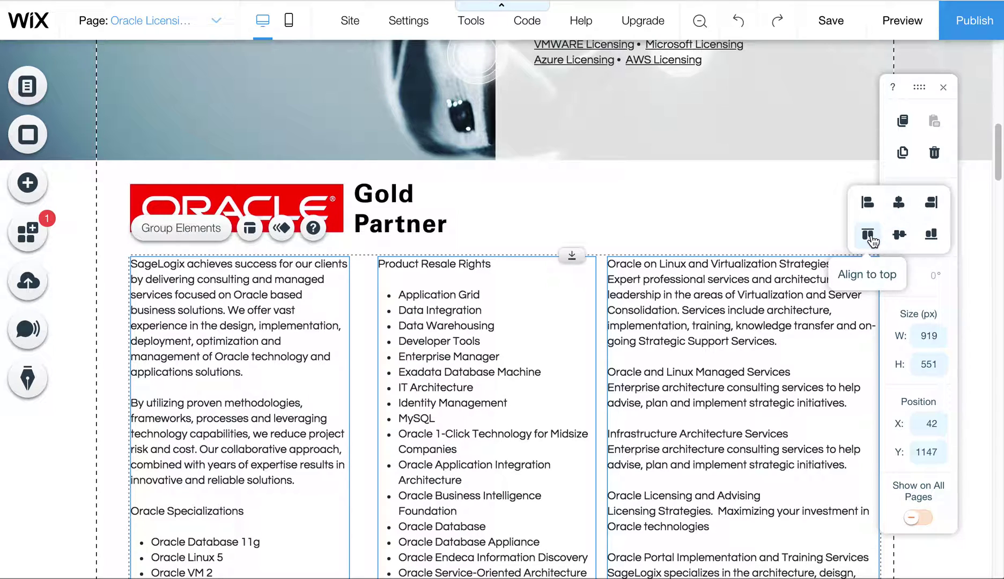
{"action": "left_click", "coordinate": [753, 232]}
Nudge the middle Product Resale Rights column 10 px left to X 336.
{"action": "left_click", "coordinate": [818, 261]}
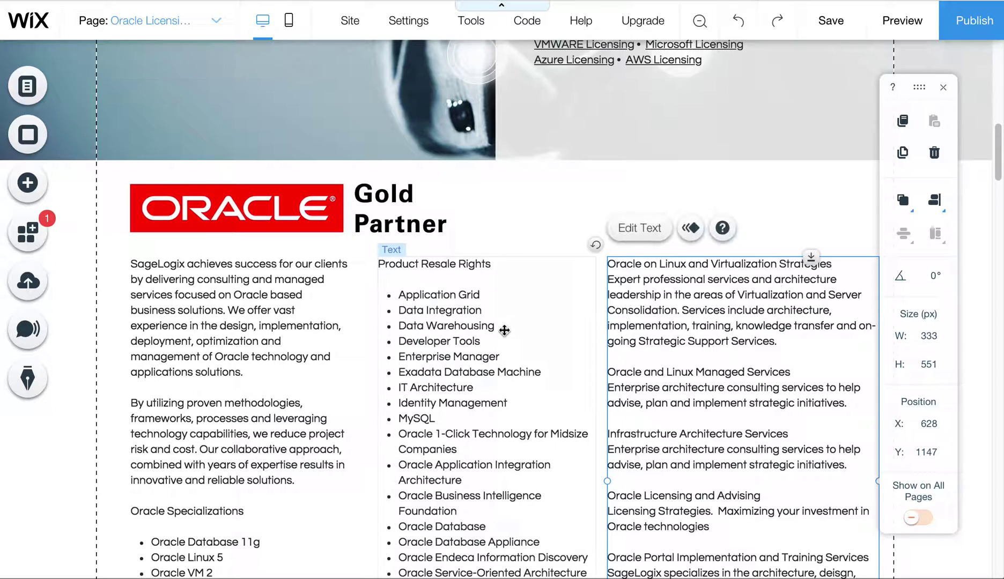
{"action": "left_click", "coordinate": [480, 331]}
{"action": "left_click", "coordinate": [242, 359]}
{"action": "left_click", "coordinate": [466, 353]}
{"action": "key", "text": "shift+Left"}
{"action": "scroll", "coordinate": [669, 351], "scroll_direction": "down", "scroll_amount": 2}
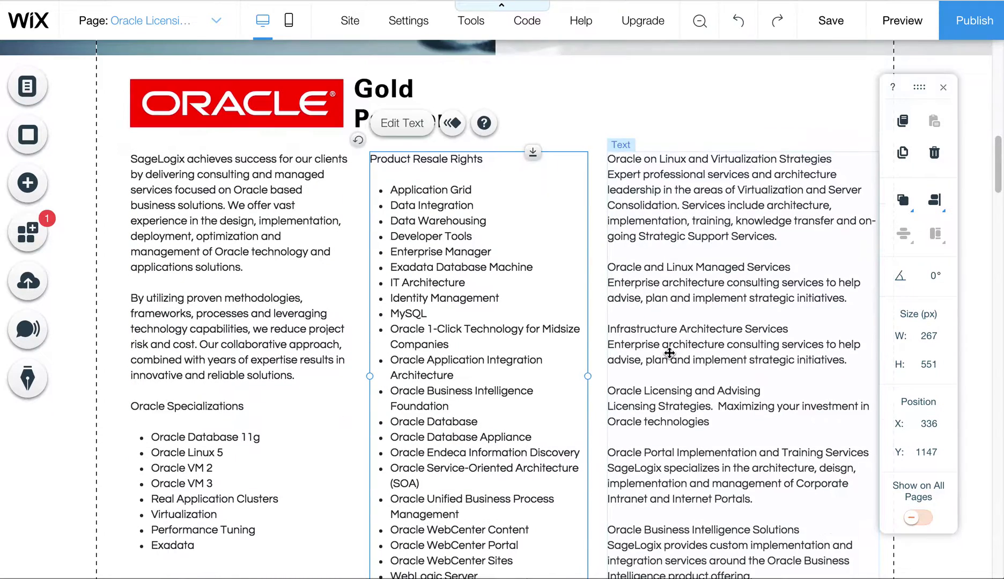
{"action": "left_click", "coordinate": [251, 291]}
{"action": "left_click", "coordinate": [426, 299], "text": "shift"}
{"action": "left_click", "coordinate": [666, 285], "text": "shift"}
{"action": "left_click", "coordinate": [197, 123]}
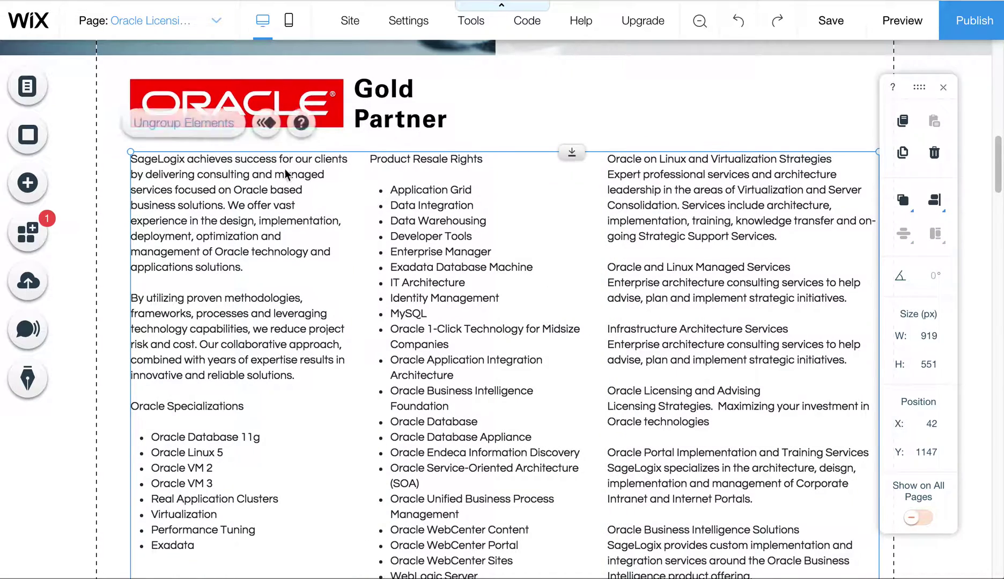
{"action": "left_click", "coordinate": [518, 64]}
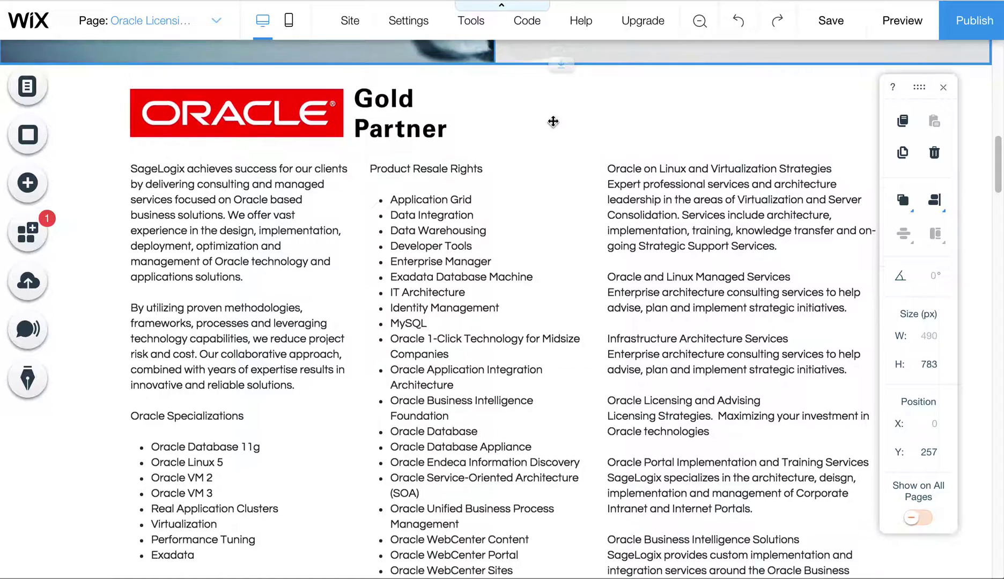
{"action": "scroll", "coordinate": [551, 124], "scroll_direction": "up", "scroll_amount": 2}
{"action": "scroll", "coordinate": [552, 124], "scroll_direction": "down", "scroll_amount": 2}
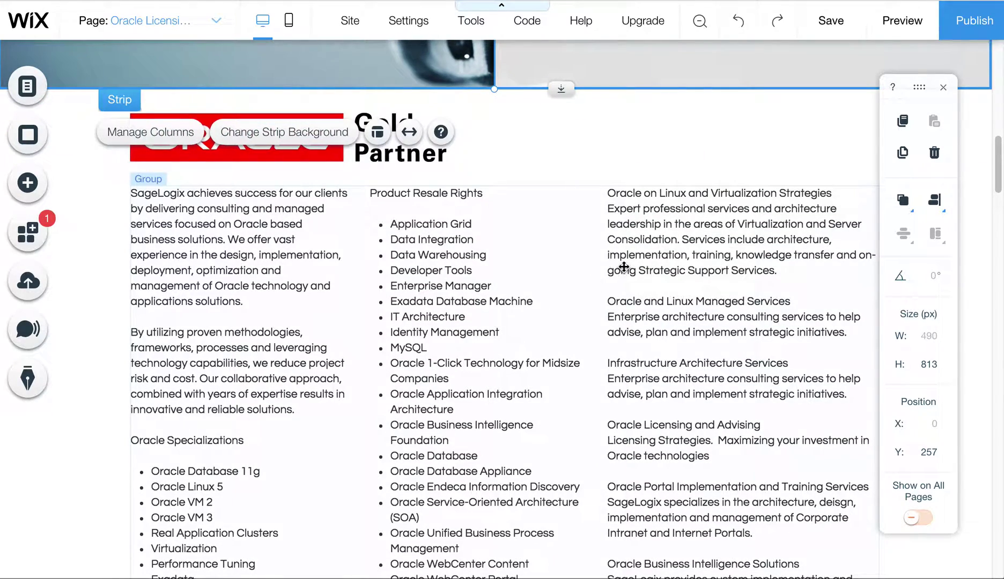
{"action": "scroll", "coordinate": [605, 291], "scroll_direction": "up", "scroll_amount": 1}
{"action": "scroll", "coordinate": [604, 292], "scroll_direction": "down", "scroll_amount": 1}
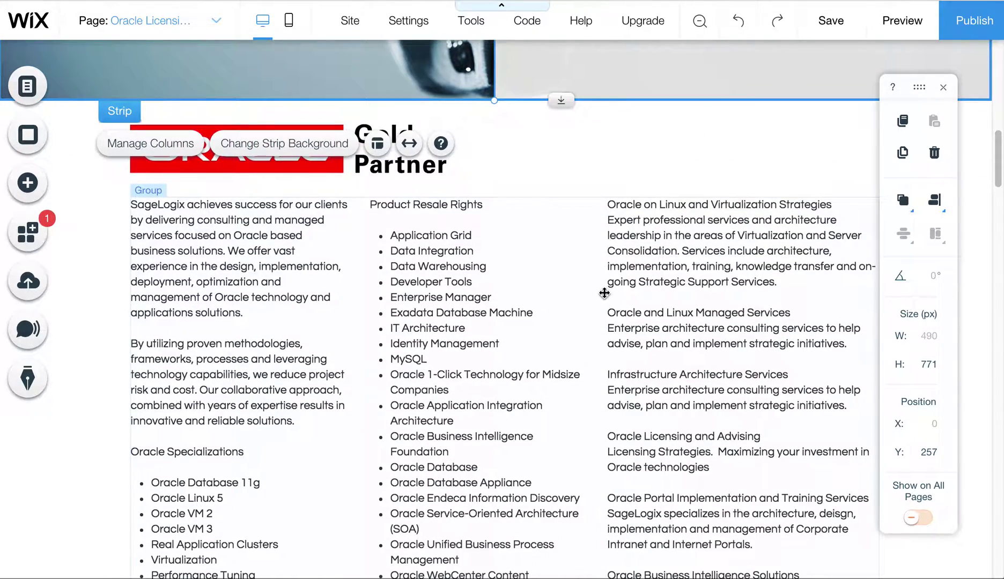
{"action": "scroll", "coordinate": [604, 293], "scroll_direction": "up", "scroll_amount": 4}
{"action": "left_click", "coordinate": [574, 348]}
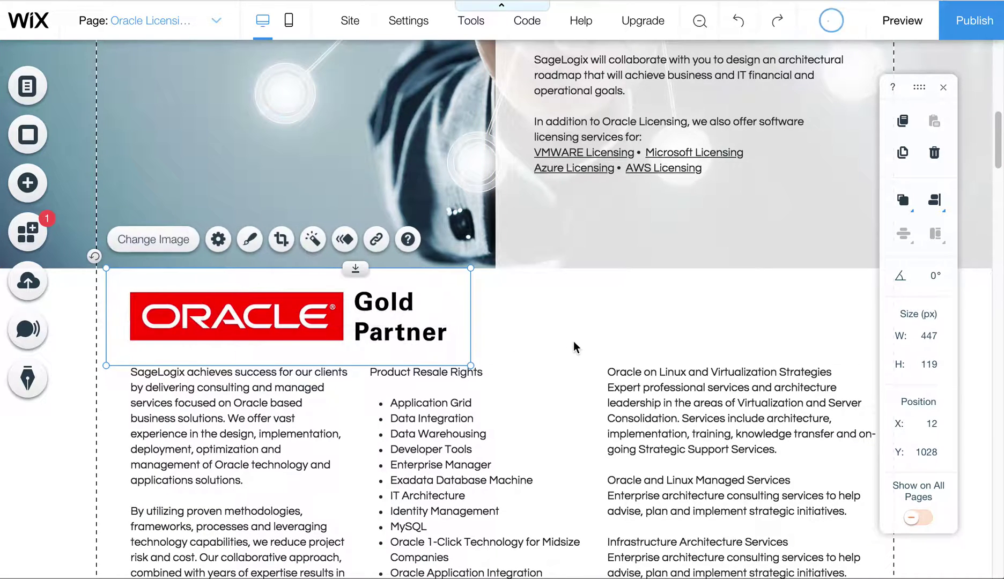
Move the embedded Oracle cloud strip up to Y 1729, just below the services columns.
{"action": "scroll", "coordinate": [572, 370], "scroll_direction": "down", "scroll_amount": 15}
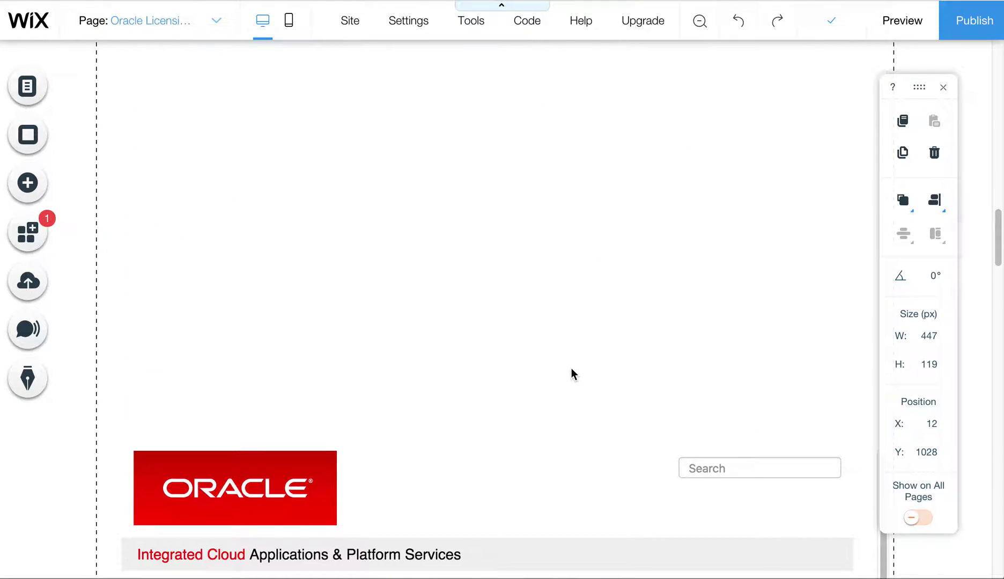
{"action": "left_click", "coordinate": [466, 470]}
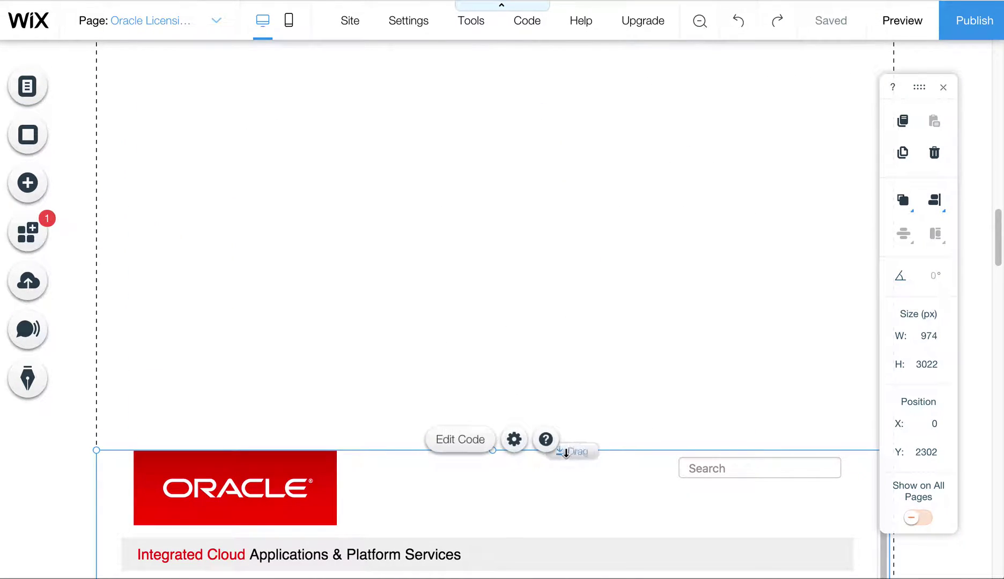
{"action": "left_click_drag", "start_coordinate": [564, 450], "coordinate": [586, 168]}
{"action": "scroll", "coordinate": [583, 182], "scroll_direction": "up", "scroll_amount": 3}
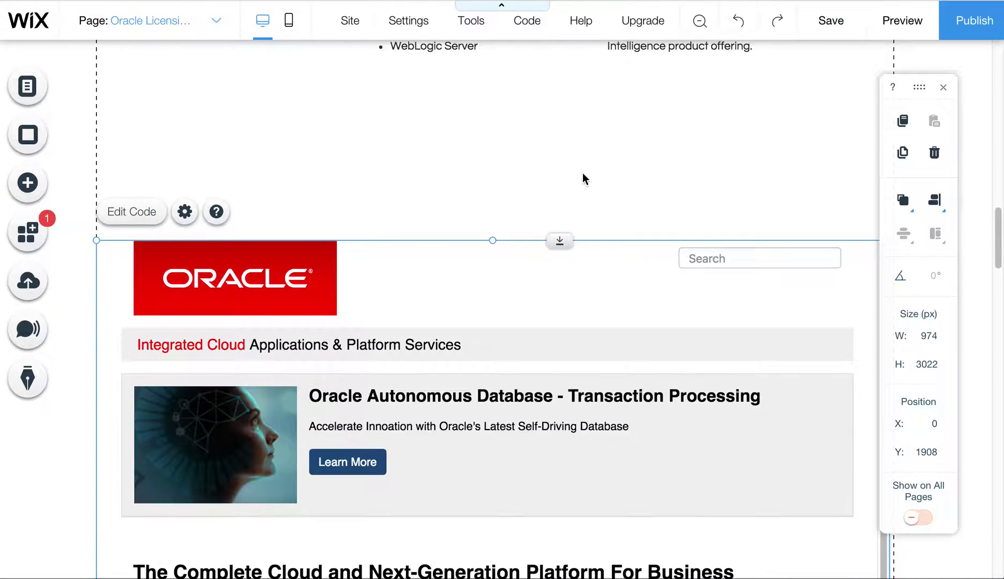
{"action": "left_click_drag", "start_coordinate": [555, 247], "coordinate": [560, 105]}
{"action": "scroll", "coordinate": [583, 154], "scroll_direction": "up", "scroll_amount": 5}
{"action": "scroll", "coordinate": [582, 155], "scroll_direction": "up", "scroll_amount": 15}
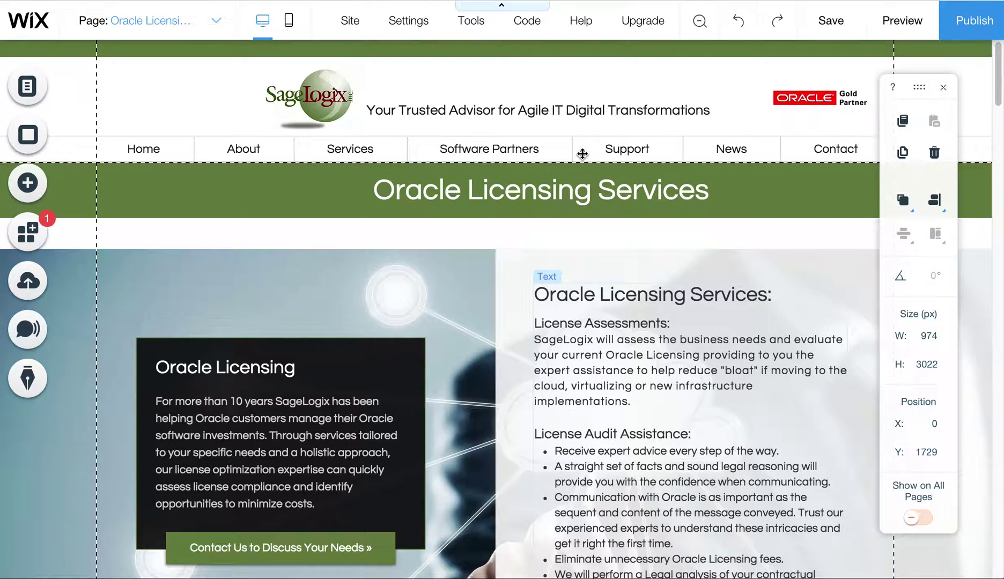
Set the first License Assessments paragraph's character spacing to 0.
{"action": "left_click", "coordinate": [603, 340]}
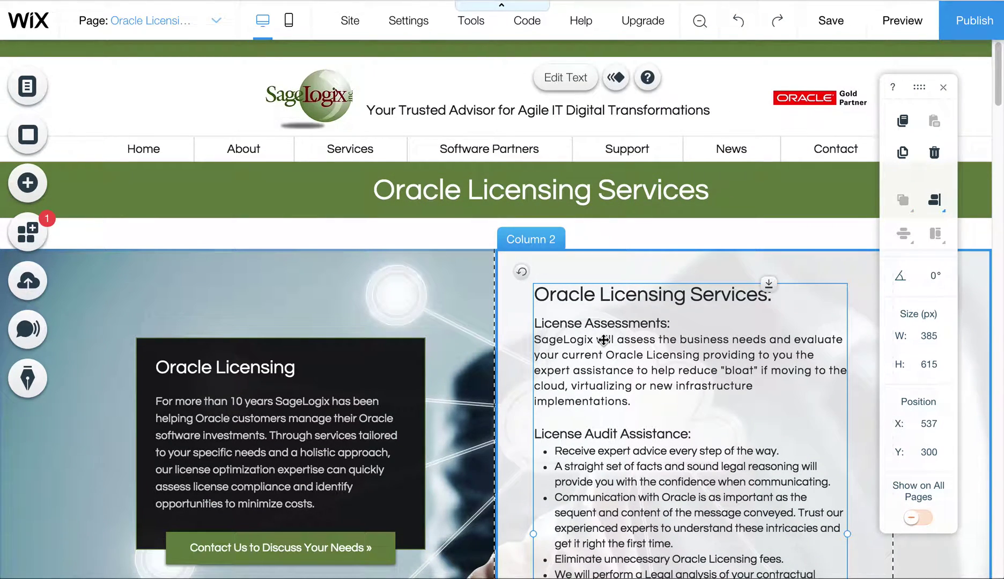
{"action": "double_click", "coordinate": [603, 339]}
{"action": "left_click_drag", "start_coordinate": [632, 401], "coordinate": [531, 344]}
{"action": "scroll", "coordinate": [388, 421], "scroll_direction": "down", "scroll_amount": 5}
{"action": "left_click", "coordinate": [481, 310]}
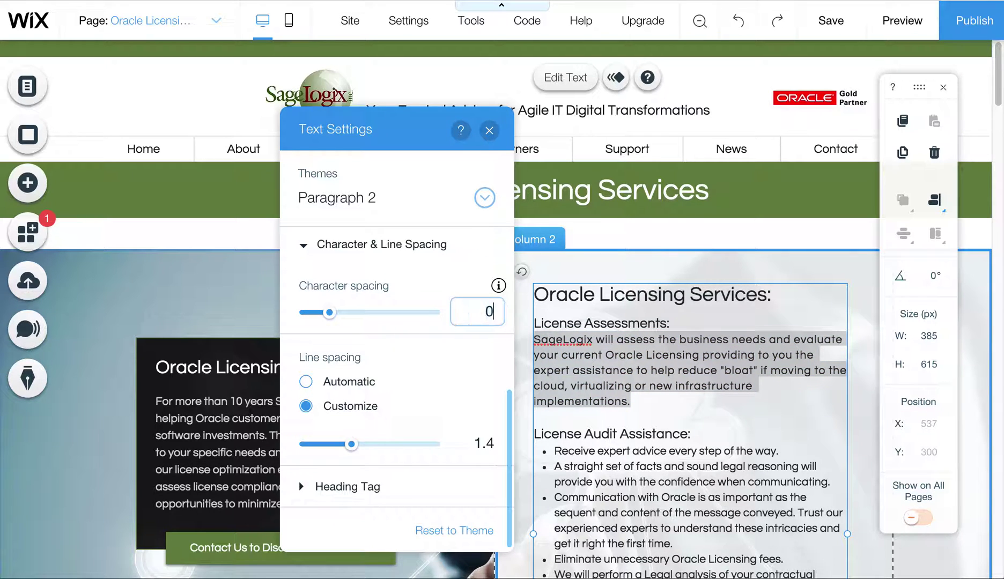
{"action": "key", "text": "Return"}
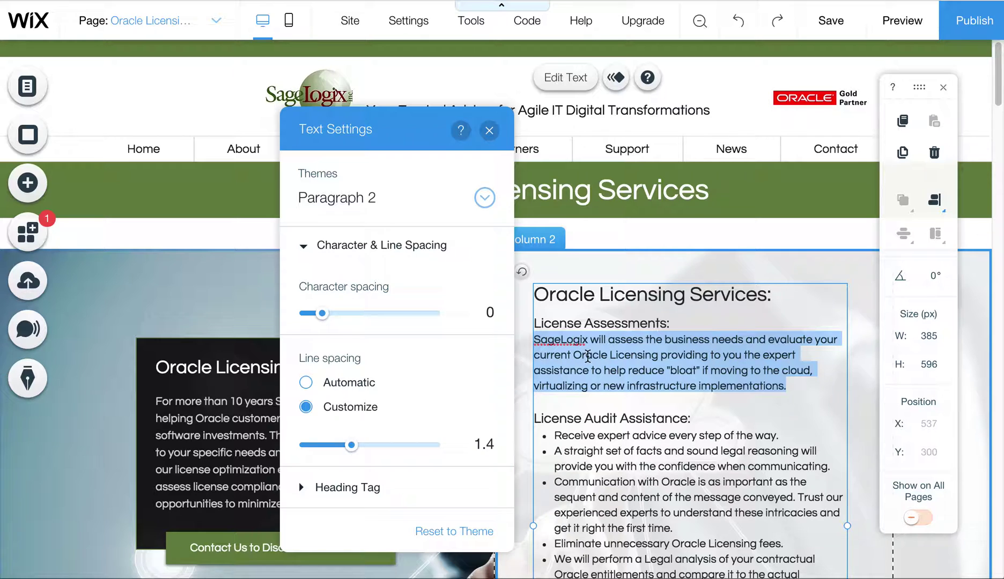
{"action": "left_click", "coordinate": [591, 355]}
{"action": "scroll", "coordinate": [678, 410], "scroll_direction": "down", "scroll_amount": 5}
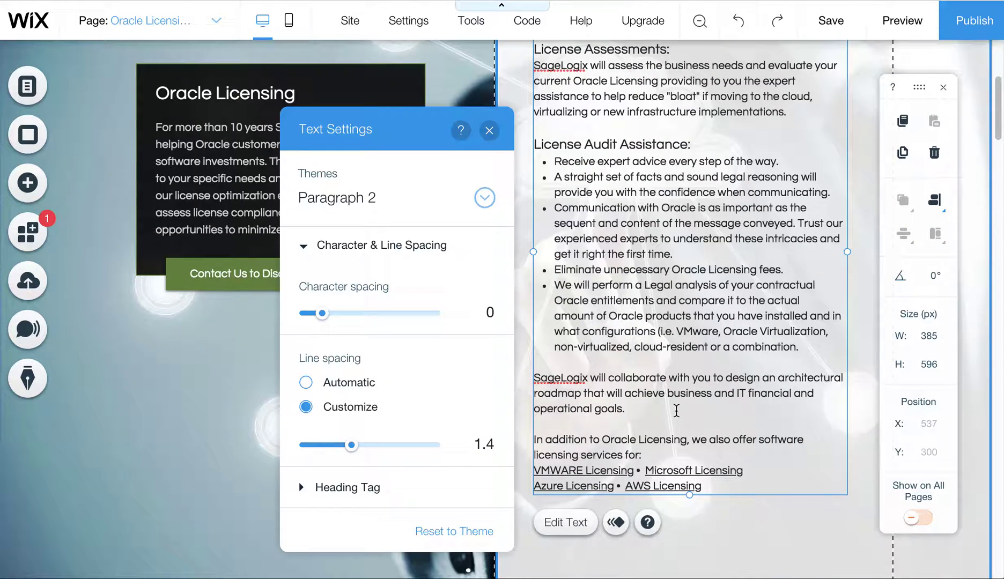
{"action": "scroll", "coordinate": [659, 482], "scroll_direction": "down", "scroll_amount": 1}
{"action": "left_click", "coordinate": [661, 543]}
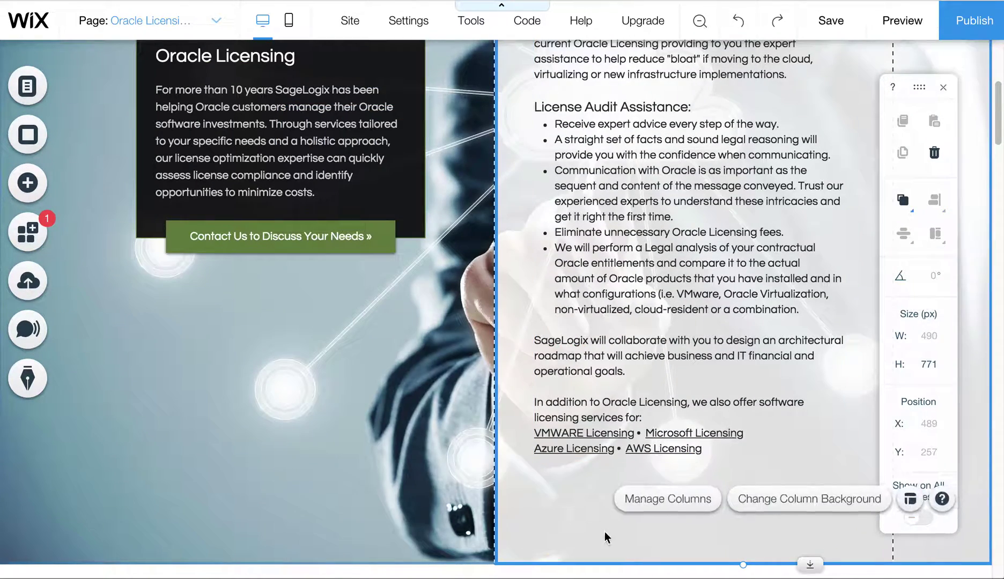
Drag the Oracle Licensing image strip's bottom edge up to shorten it from 771 to 693 px.
{"action": "scroll", "coordinate": [478, 568], "scroll_direction": "down", "scroll_amount": 3}
{"action": "left_click", "coordinate": [465, 421]}
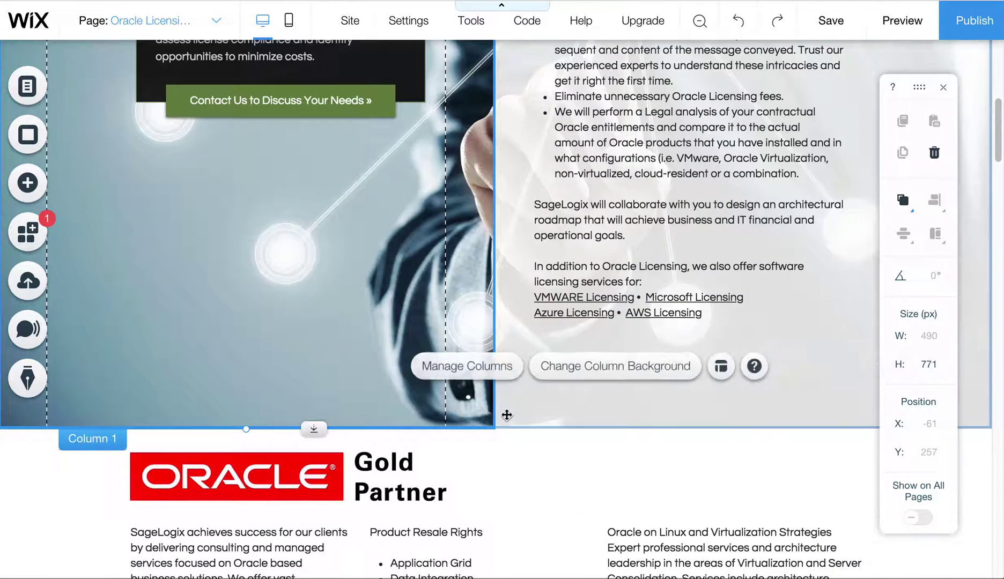
{"action": "left_click", "coordinate": [384, 456]}
{"action": "left_click", "coordinate": [478, 349]}
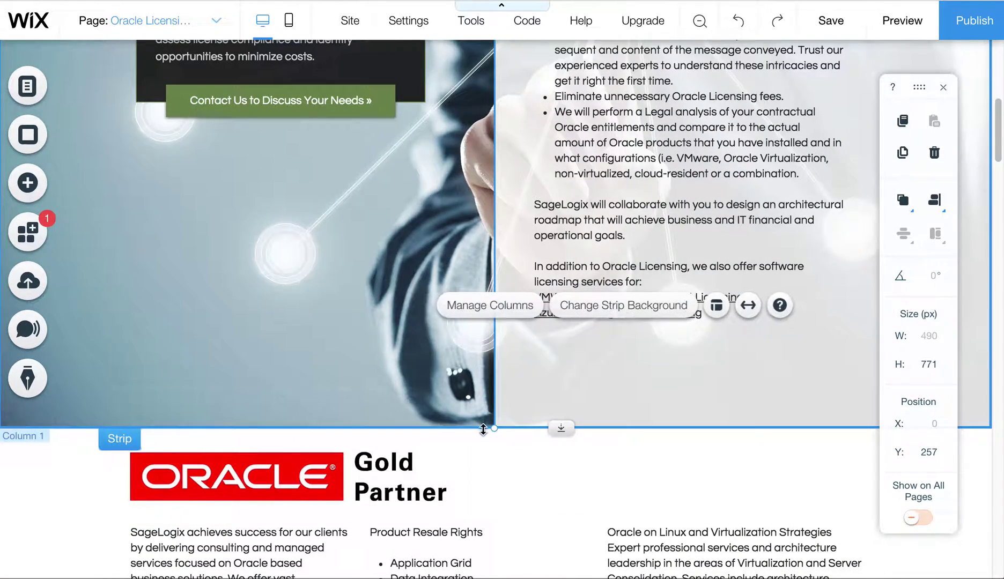
{"action": "left_click_drag", "start_coordinate": [554, 427], "coordinate": [557, 366]}
{"action": "scroll", "coordinate": [568, 375], "scroll_direction": "up", "scroll_amount": 5}
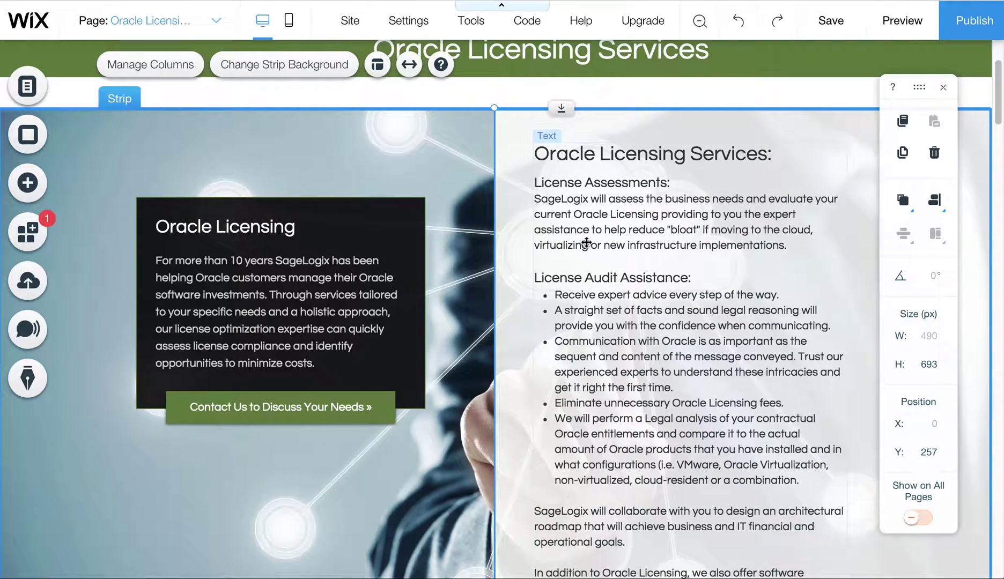
Try the Paragraph 3 and Paragraph 1 styles on the License Assessments text, then keep Paragraph 2.
{"action": "left_click", "coordinate": [586, 240]}
{"action": "double_click", "coordinate": [582, 230]}
{"action": "left_click_drag", "start_coordinate": [638, 229], "coordinate": [581, 219]}
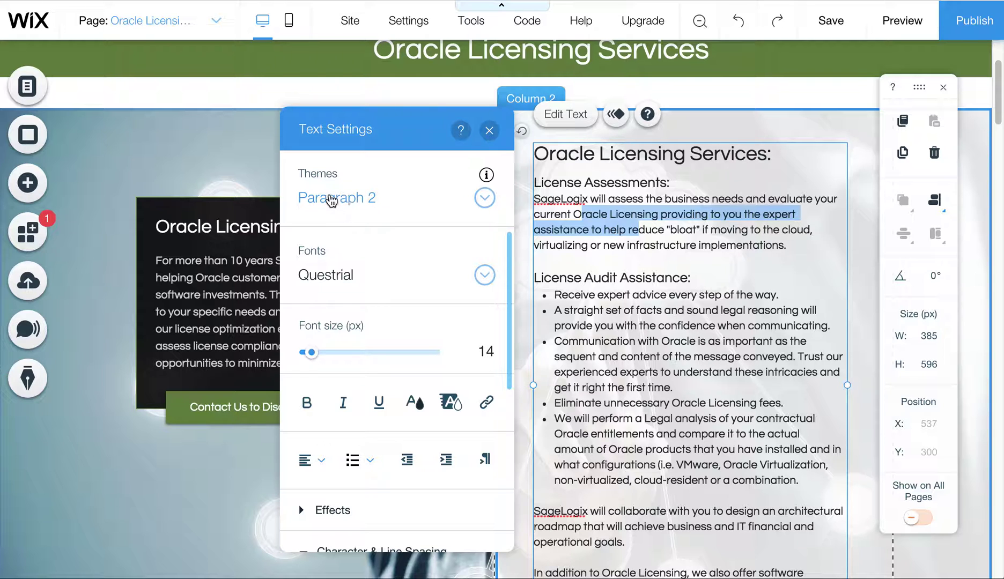
{"action": "left_click", "coordinate": [486, 204]}
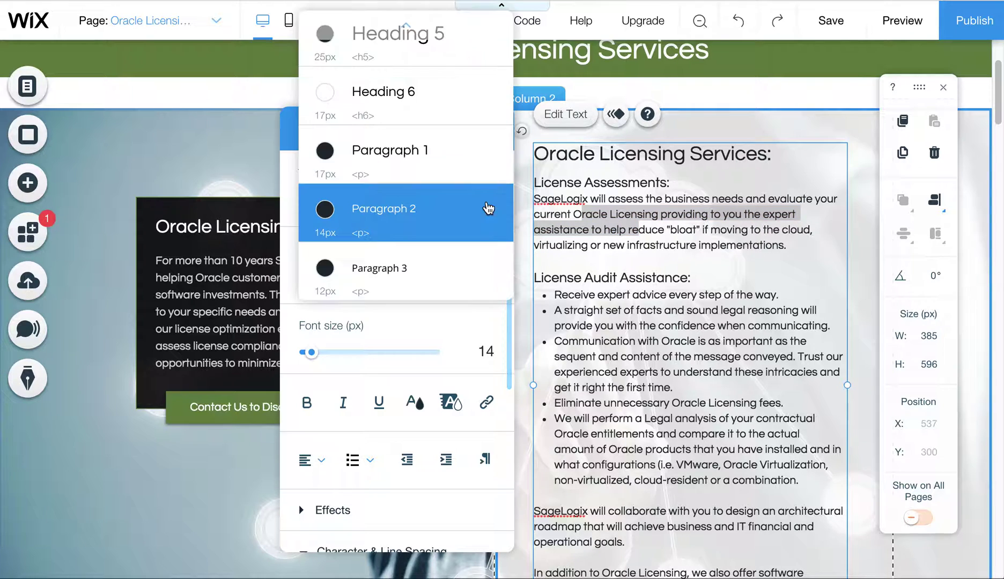
{"action": "left_click", "coordinate": [414, 265]}
{"action": "left_click", "coordinate": [482, 199]}
{"action": "left_click", "coordinate": [428, 120]}
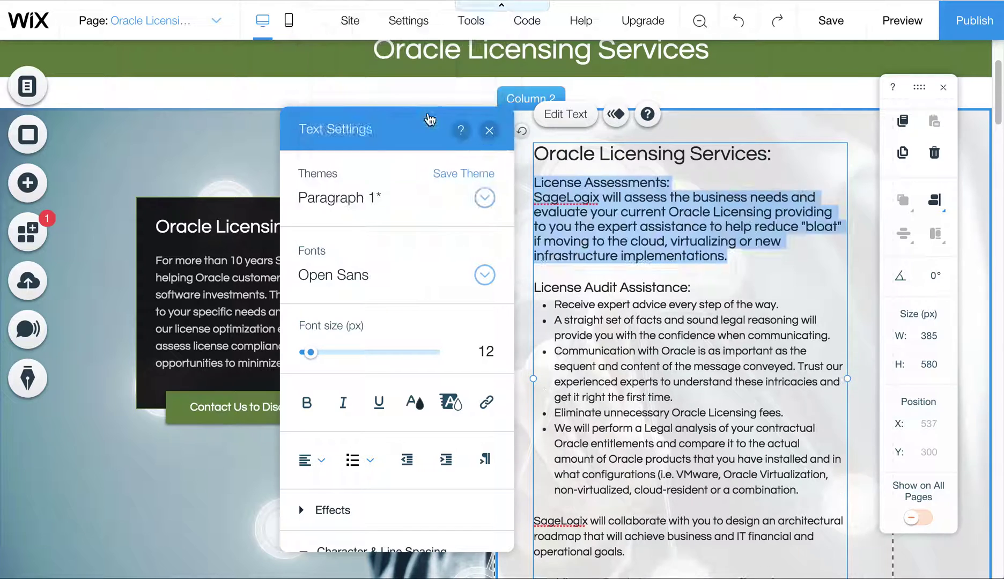
{"action": "left_click", "coordinate": [483, 199]}
{"action": "left_click", "coordinate": [429, 267]}
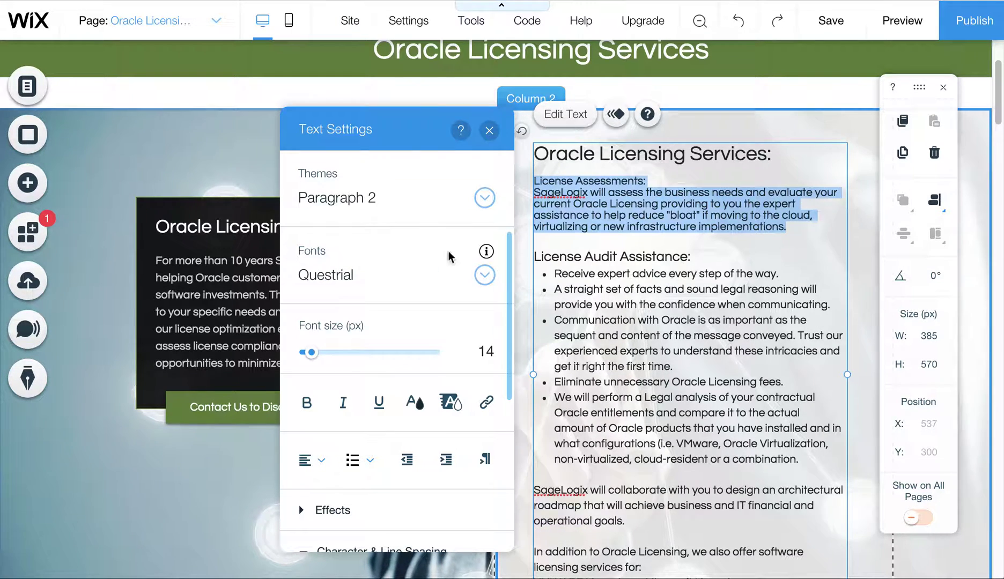
{"action": "left_click", "coordinate": [590, 225]}
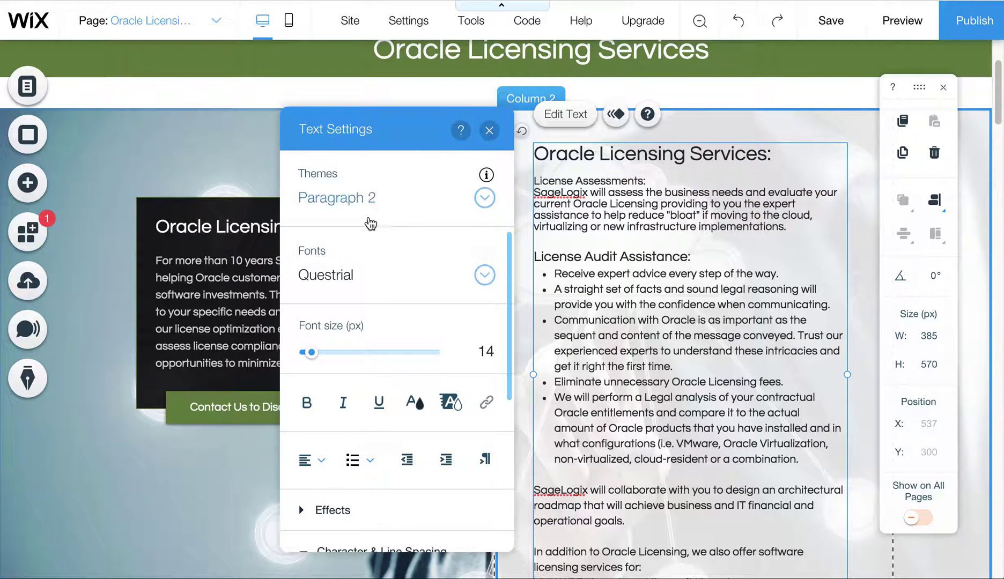
Give the License Assessments heading and paragraph custom 1.4 line spacing.
{"action": "triple_click", "coordinate": [799, 232]}
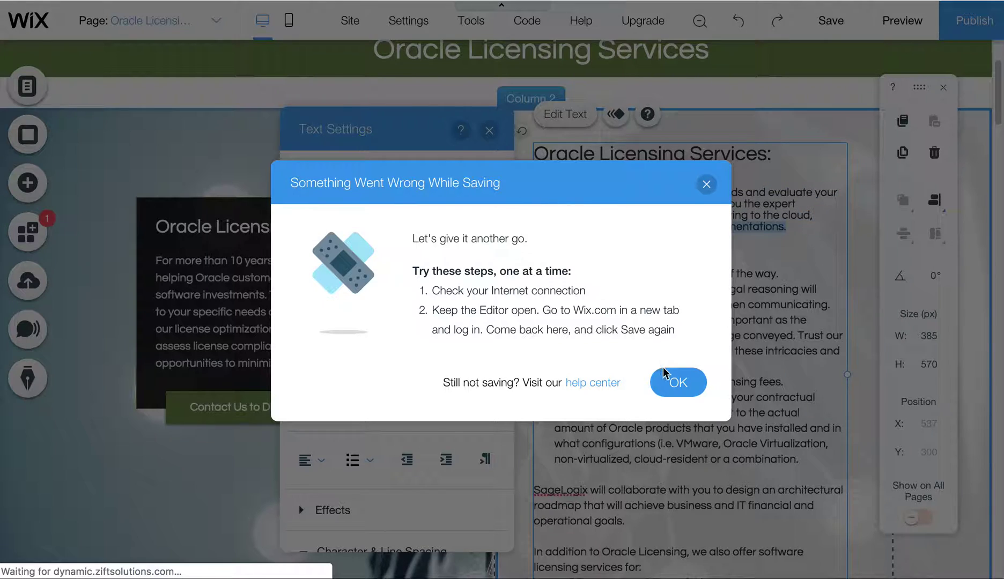
{"action": "left_click", "coordinate": [677, 380]}
{"action": "left_click_drag", "start_coordinate": [787, 228], "coordinate": [540, 183]}
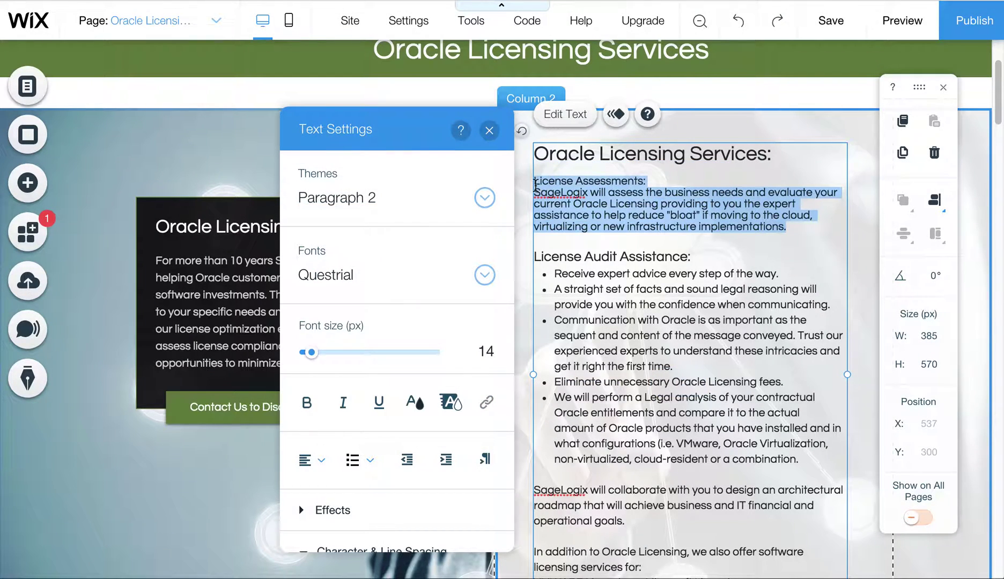
{"action": "scroll", "coordinate": [436, 383], "scroll_direction": "down", "scroll_amount": 5}
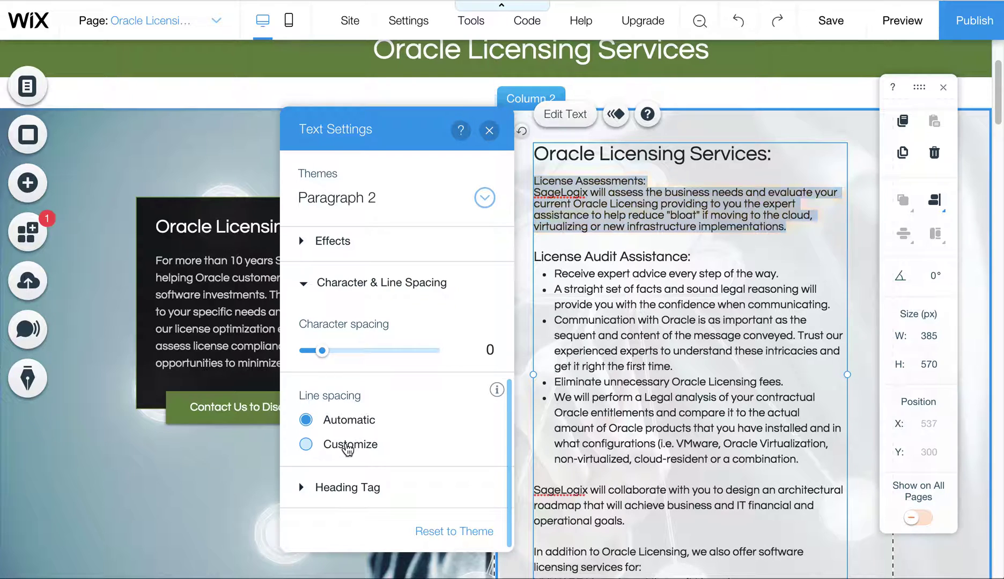
{"action": "left_click", "coordinate": [349, 448]}
{"action": "left_click_drag", "start_coordinate": [343, 484], "coordinate": [354, 485]}
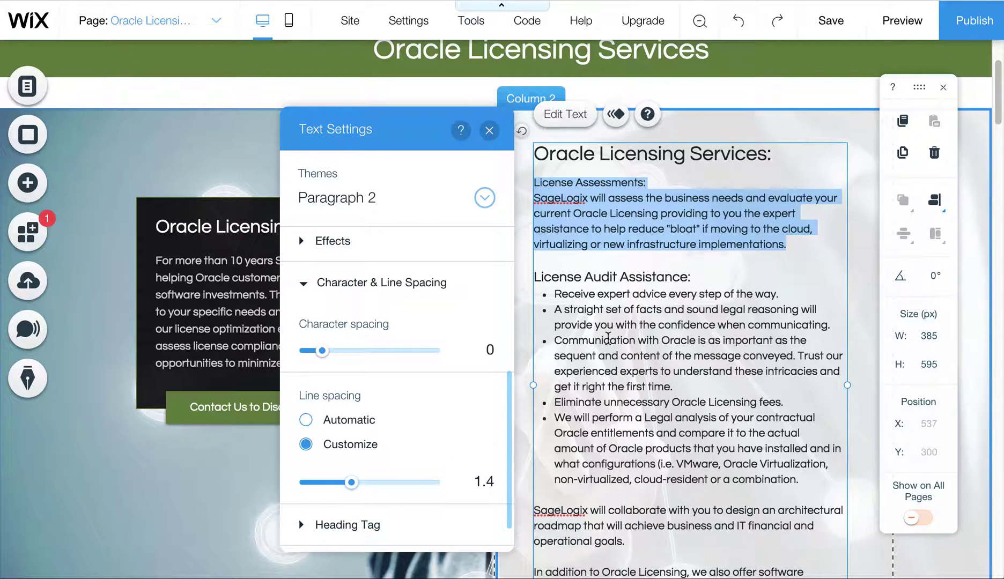
Set the License Assessments heading font size to 17 px.
{"action": "left_click", "coordinate": [614, 230]}
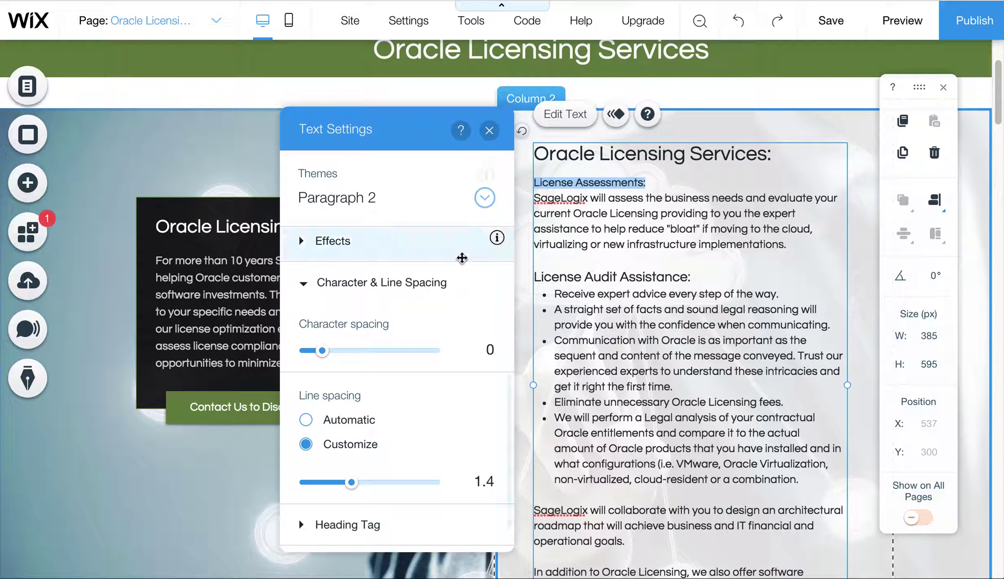
{"action": "type", "text": "17"}
{"action": "key", "text": "Return"}
{"action": "left_click", "coordinate": [664, 283]}
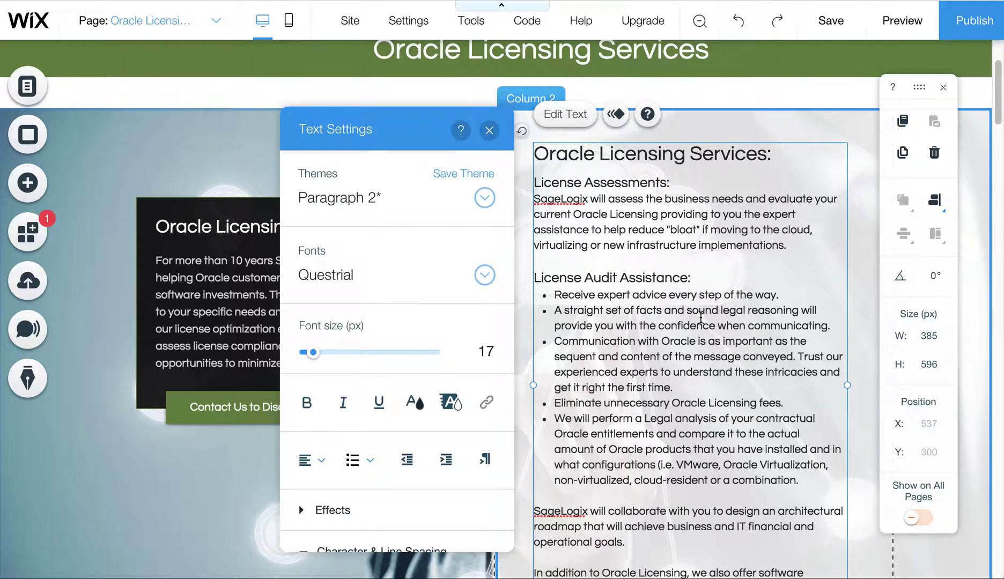